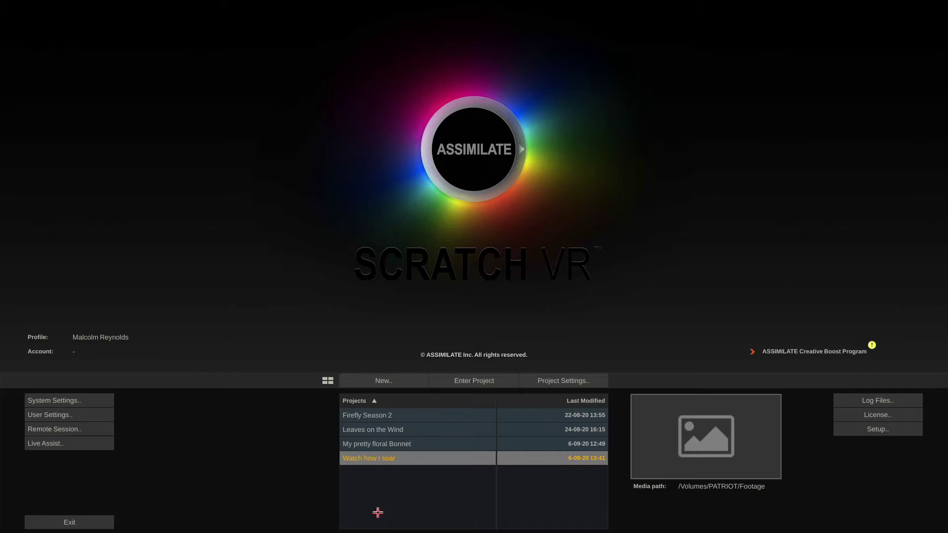
left_click(95, 417)
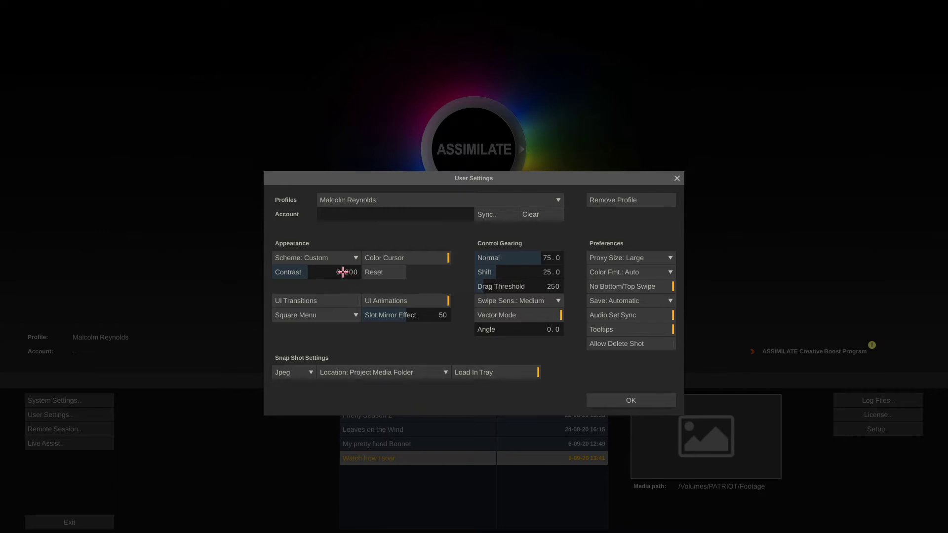
left_click_drag(344, 271, 391, 263)
left_click_drag(342, 313, 363, 269)
left_click_drag(341, 271, 374, 262)
left_click(346, 272)
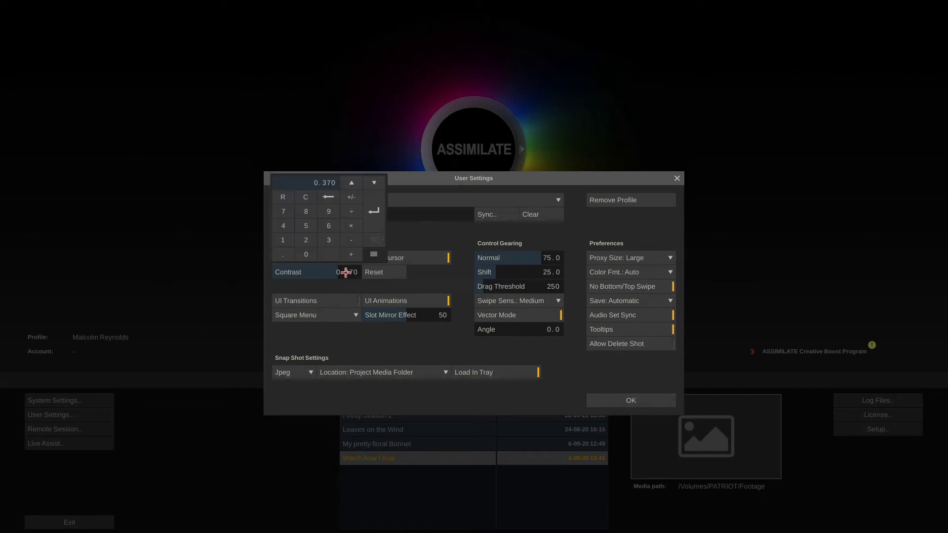
left_click(282, 254)
left_click(329, 240)
left_click(376, 205)
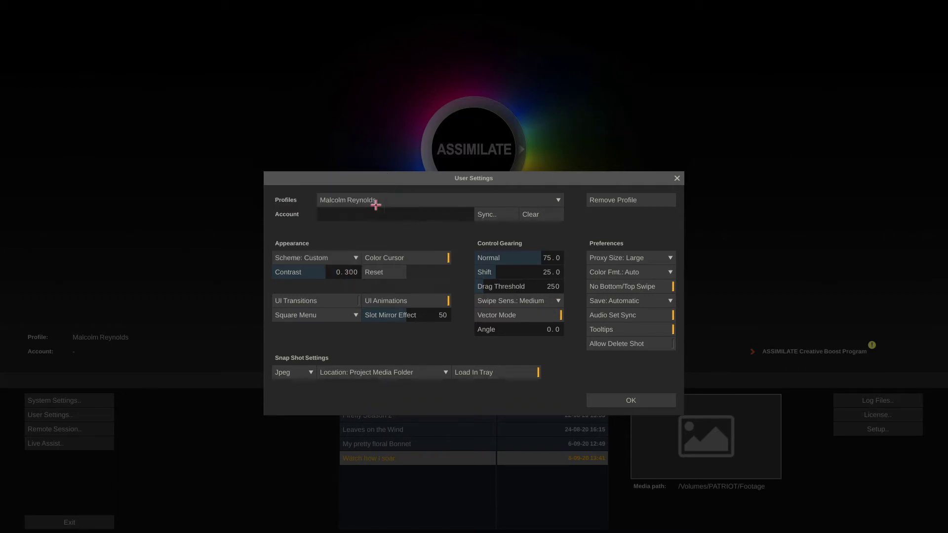
left_click(351, 272)
left_click(314, 244)
left_click(287, 195)
Accept the User Settings and bring up System Settings on its General page, reopening after a cancel
left_click(637, 399)
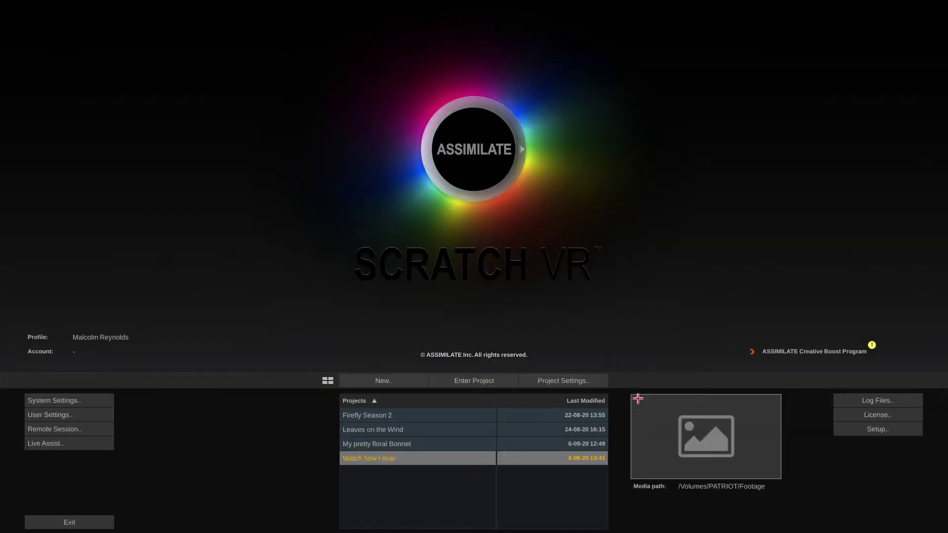
left_click(94, 399)
left_click(279, 153)
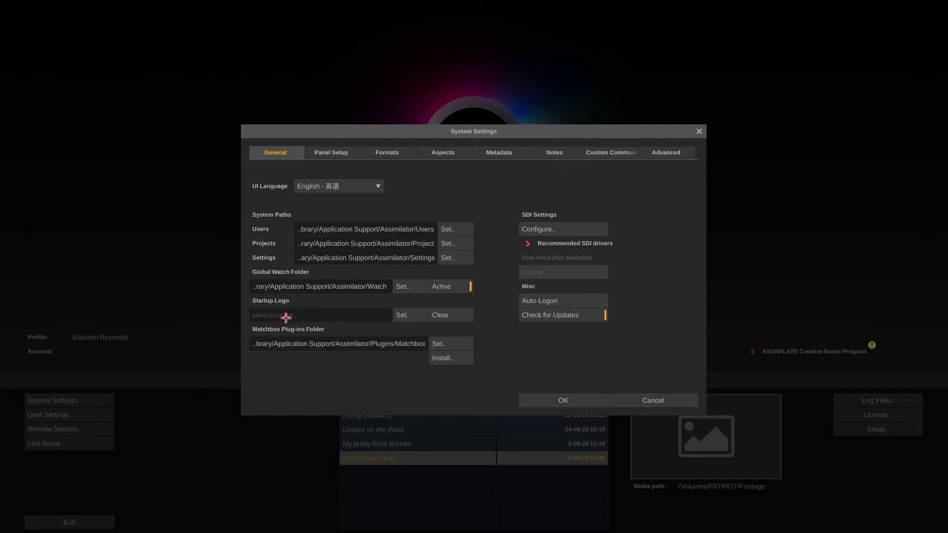
left_click(629, 401)
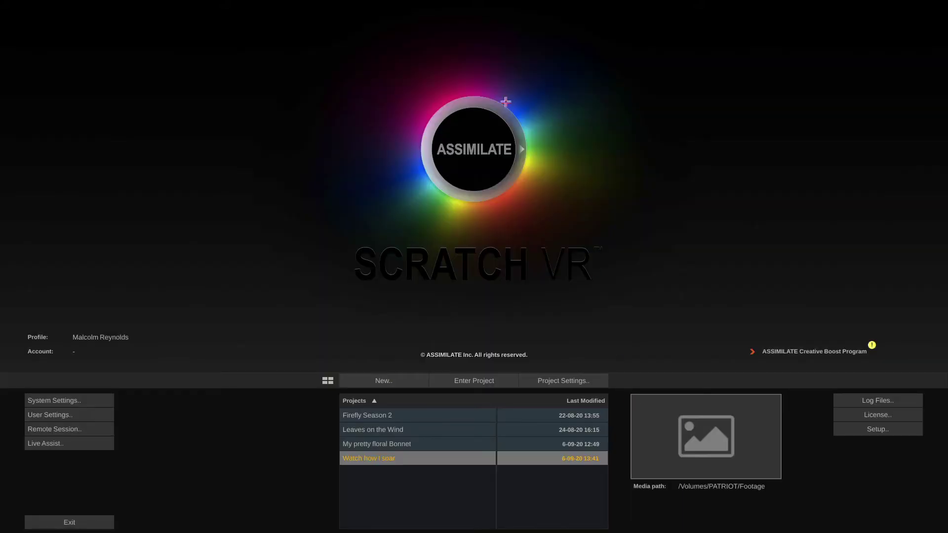
left_click(73, 397)
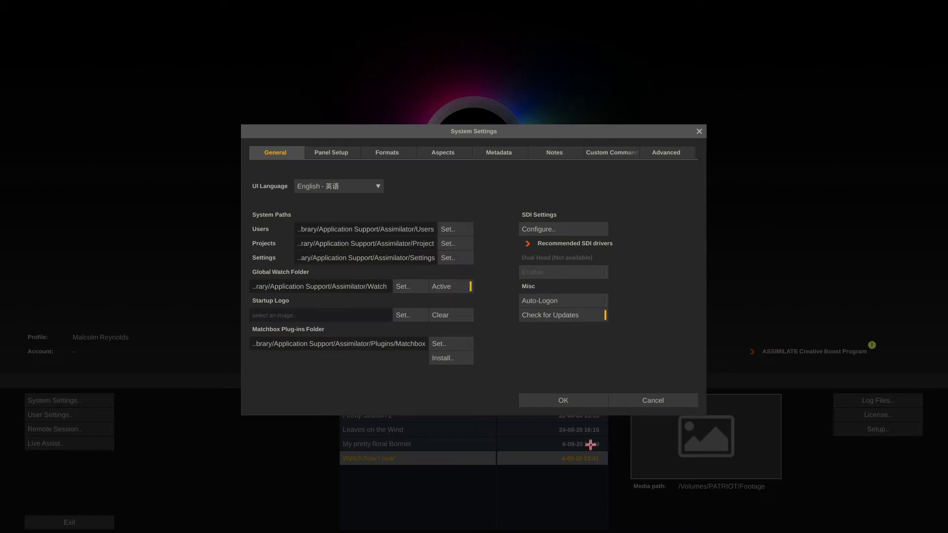
Search the Advanced settings for 'colo', set Disable Color Management to On, and apply
left_click(338, 152)
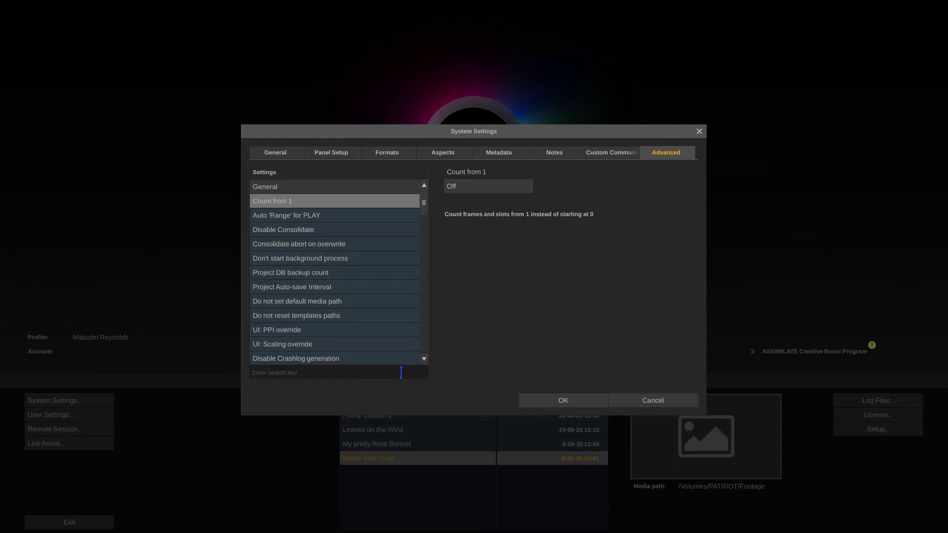
left_click(361, 373)
type("color")
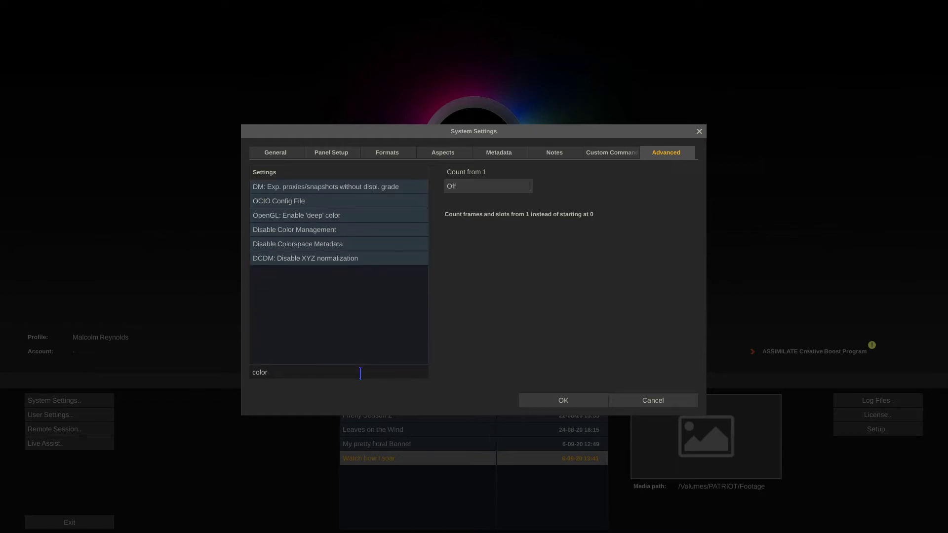
left_click(389, 229)
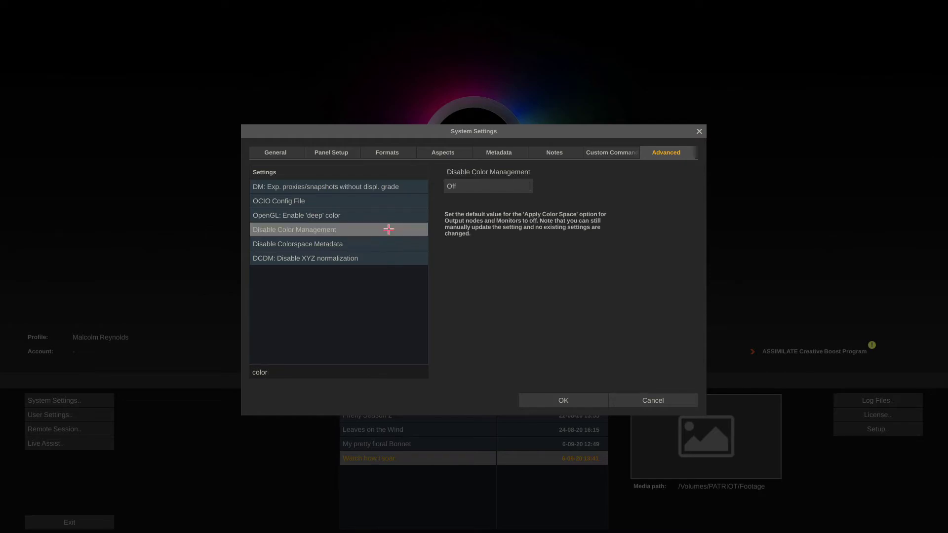
left_click(494, 190)
left_click(558, 400)
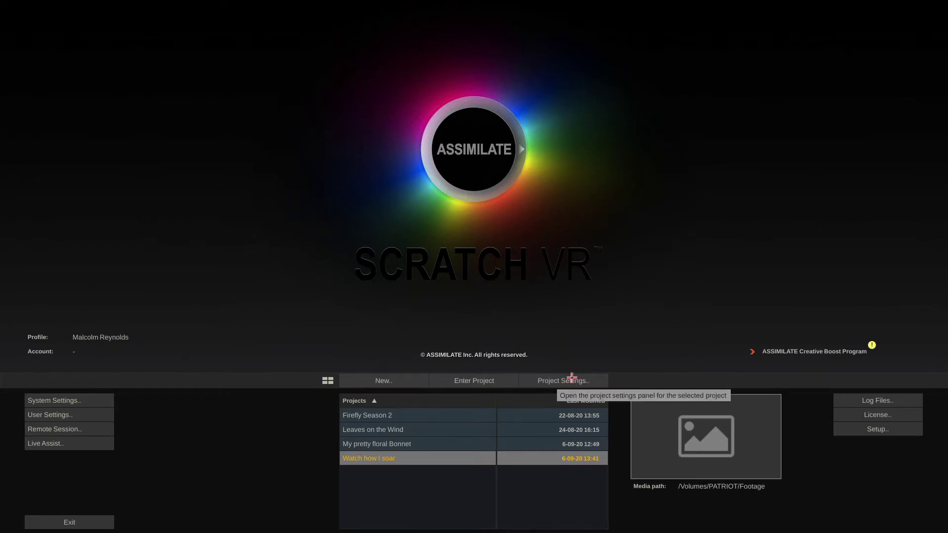
Create a new project with the name 'ProRes RAW Workflows'
left_click(400, 381)
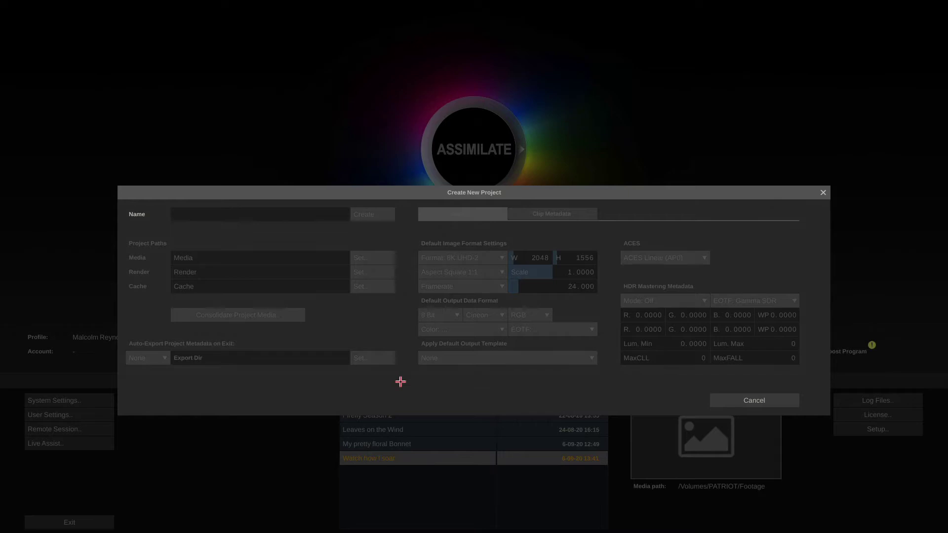
type("ProRes RAW Workflows")
left_click(370, 214)
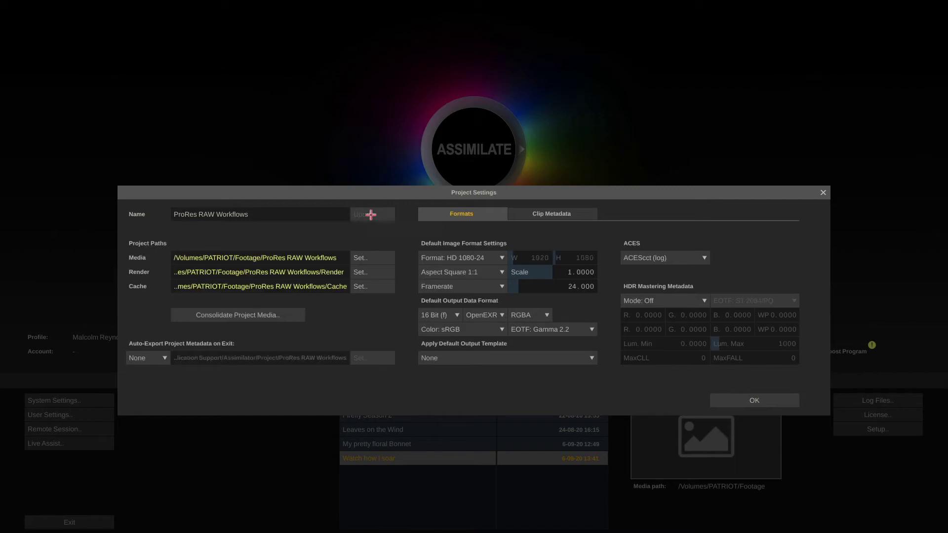
Set the Media path to /Volumes/PATRIOT/Footage so Render and Cache paths follow it
left_click(369, 255)
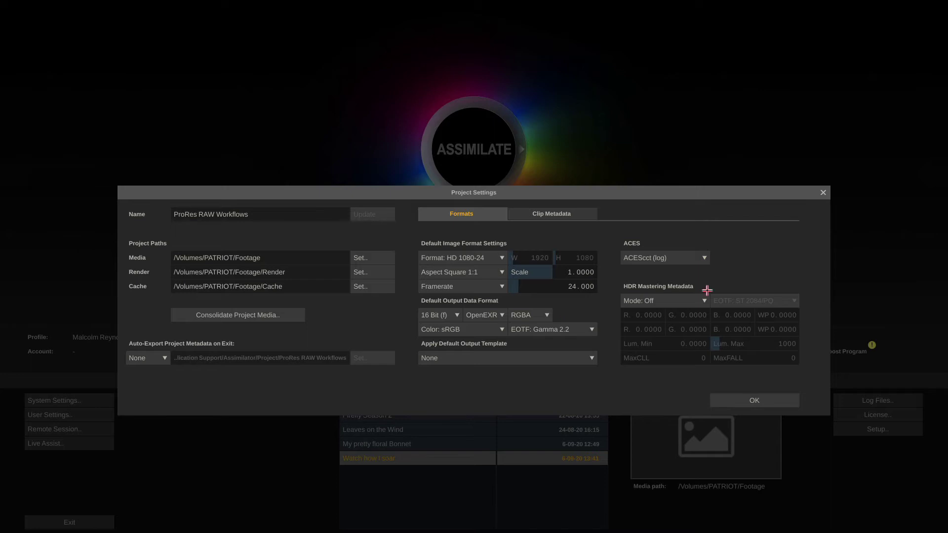
Set the default Format to HD 1080-25 and the output Color to Rec709
left_click(488, 257)
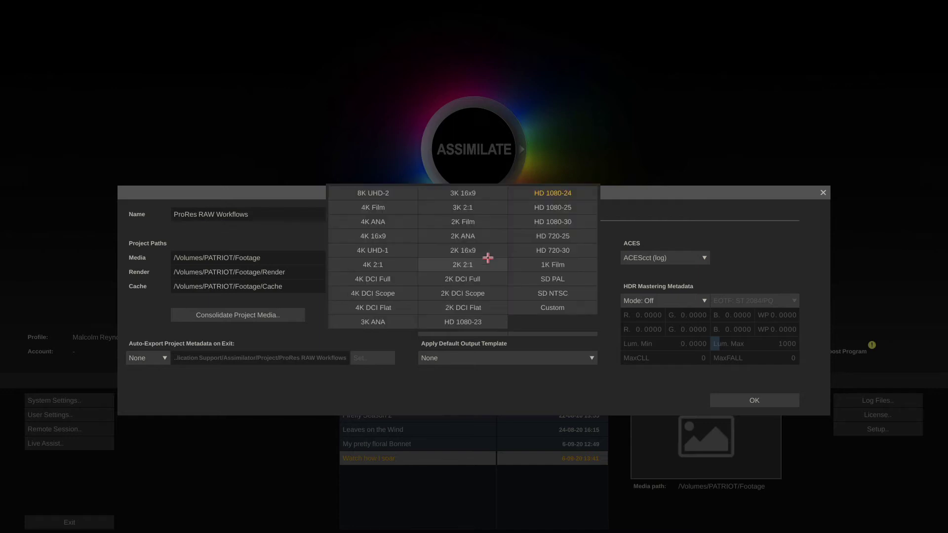
left_click(566, 211)
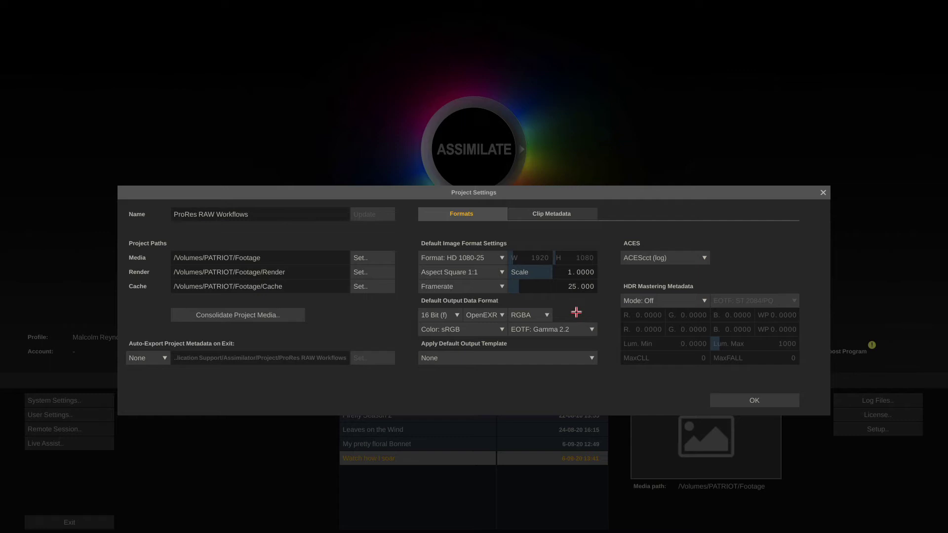
left_click(484, 328)
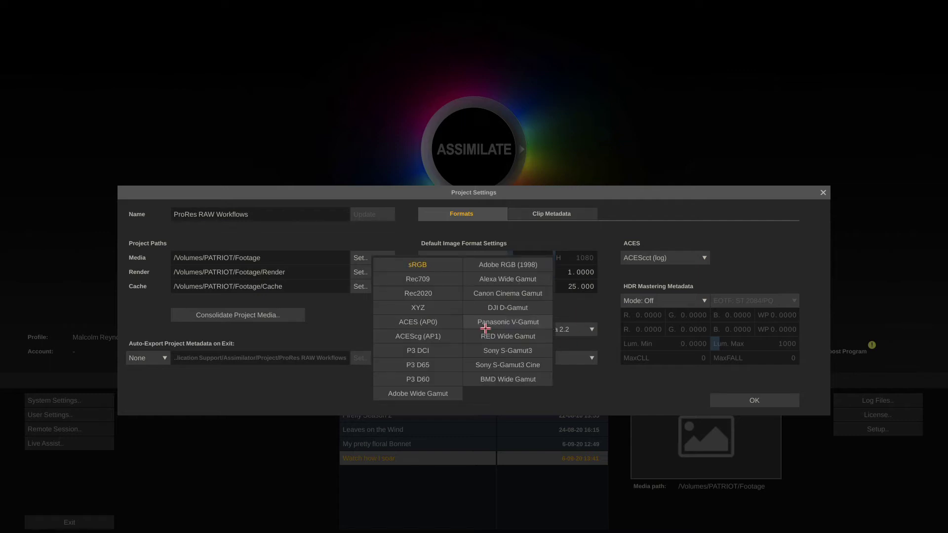
left_click(440, 276)
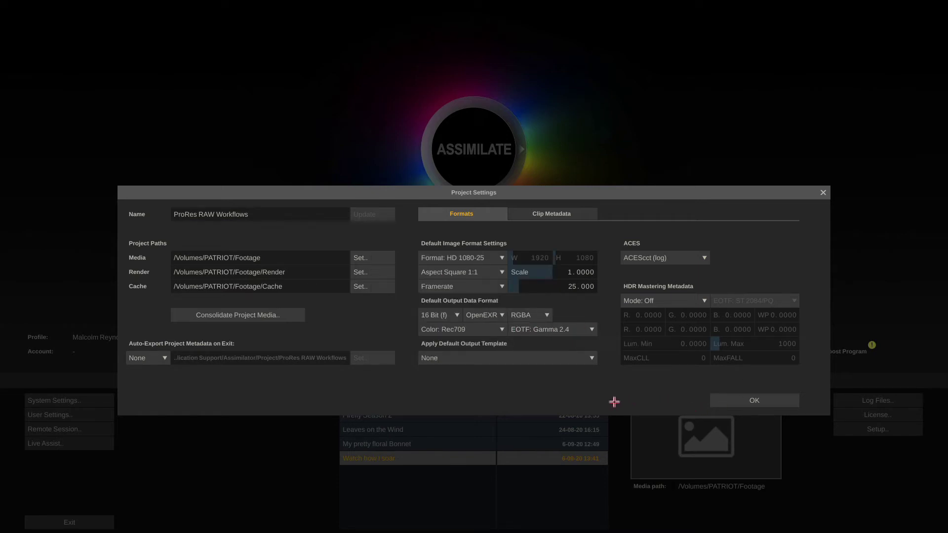
Save the settings, select ProRes RAW Workflows, review its Project Settings, and enter the project
left_click(724, 396)
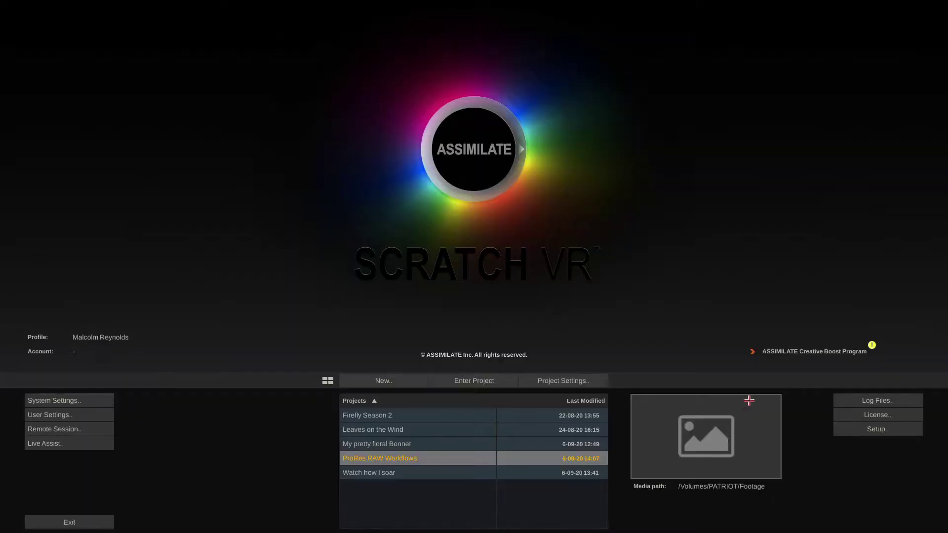
left_click(448, 445)
left_click(449, 433)
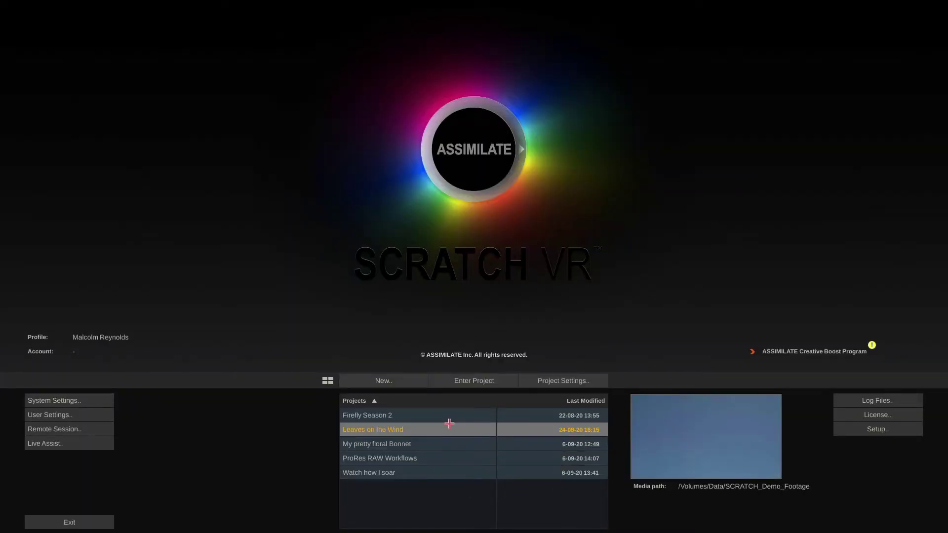
left_click(449, 419)
left_click(443, 458)
left_click(563, 380)
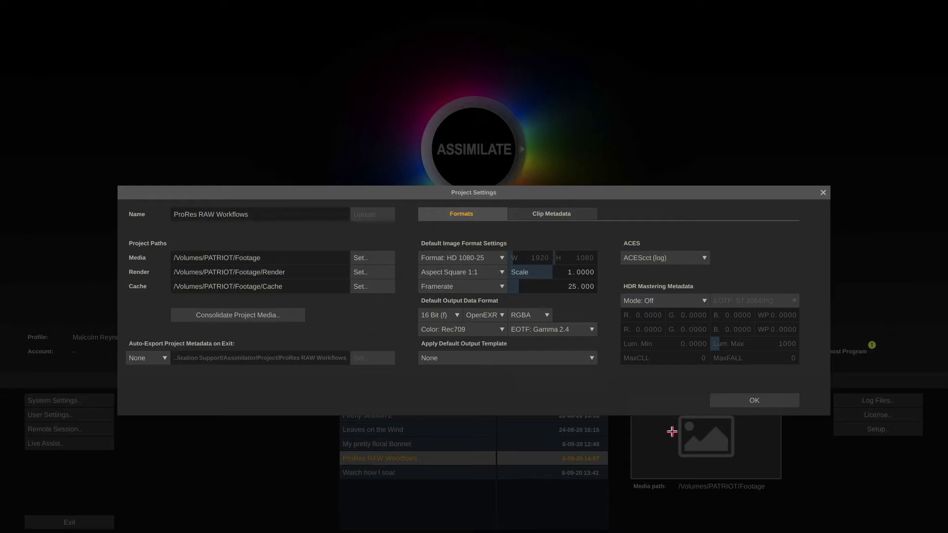
left_click(766, 399)
left_click(476, 379)
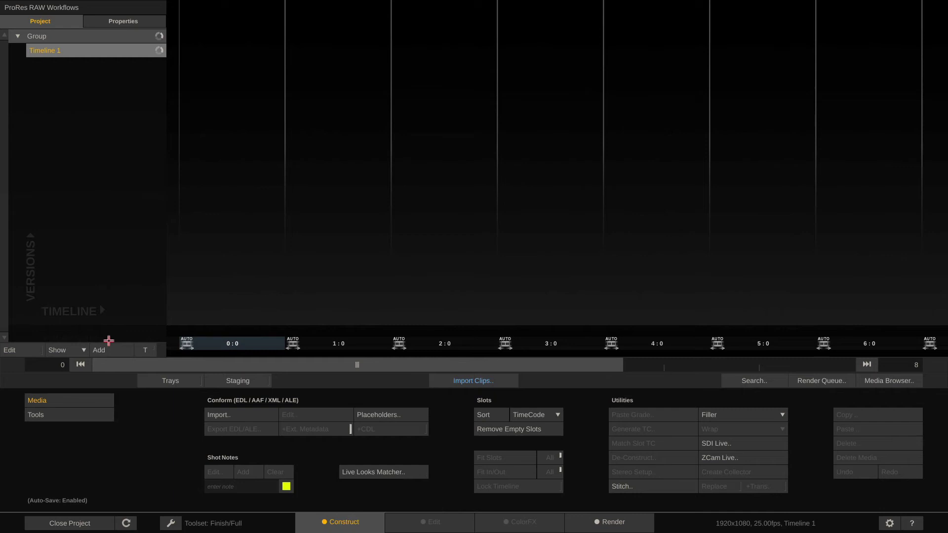
Add Timelines 2–5, then drop a Color Bar 75% filler into slot 0 of Timeline 5
left_click(107, 353)
left_click(106, 354)
left_click(106, 353)
left_click(106, 354)
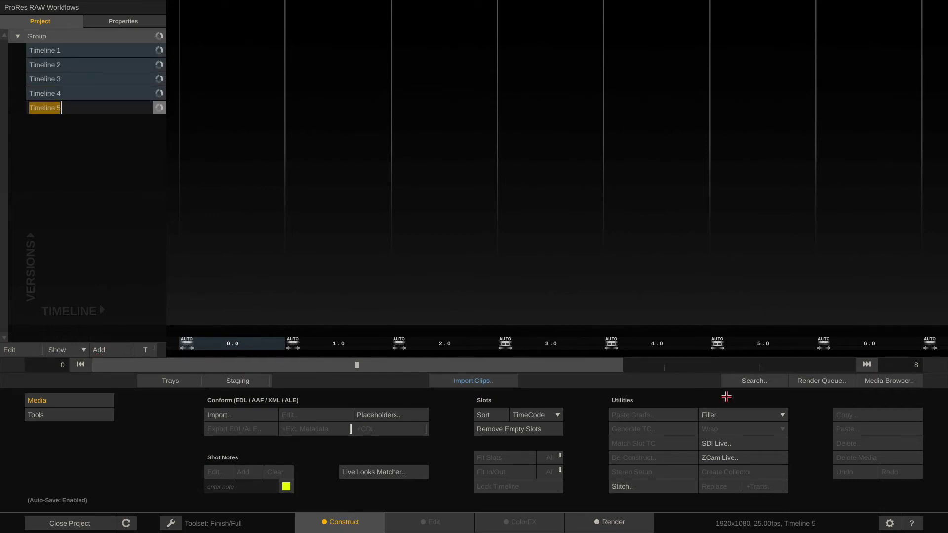
left_click(739, 415)
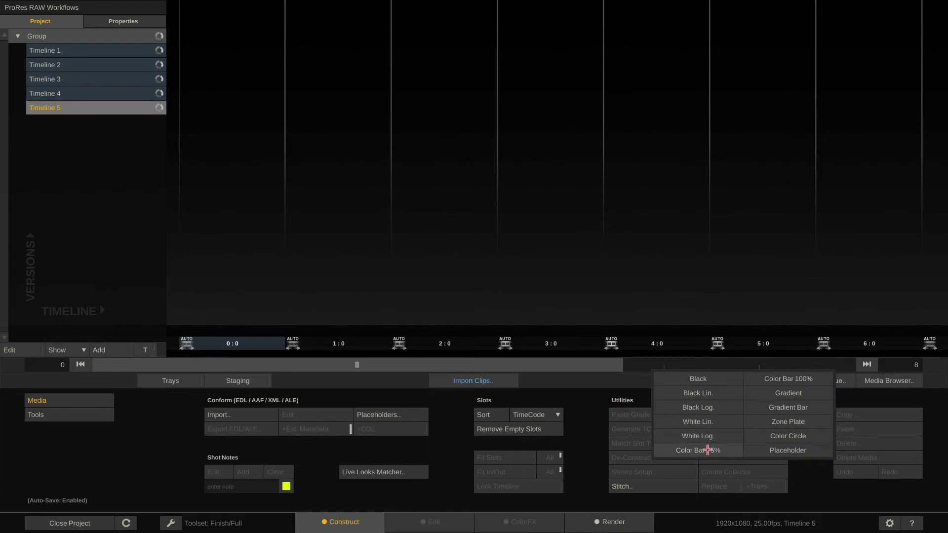
left_click(704, 449)
left_click(235, 252)
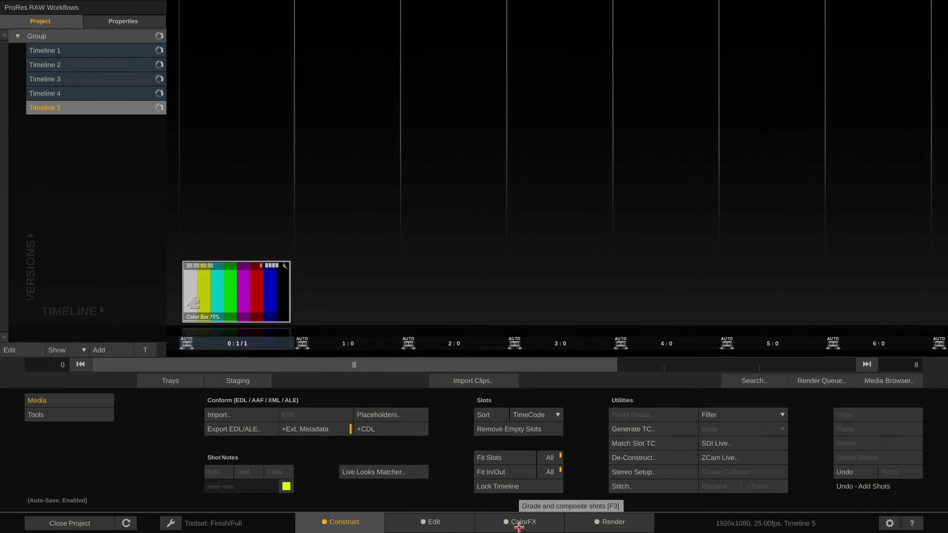
On Timeline 5's Edit page, check Audio, Reference and Video settings, then switch to ColorFX
left_click(445, 524)
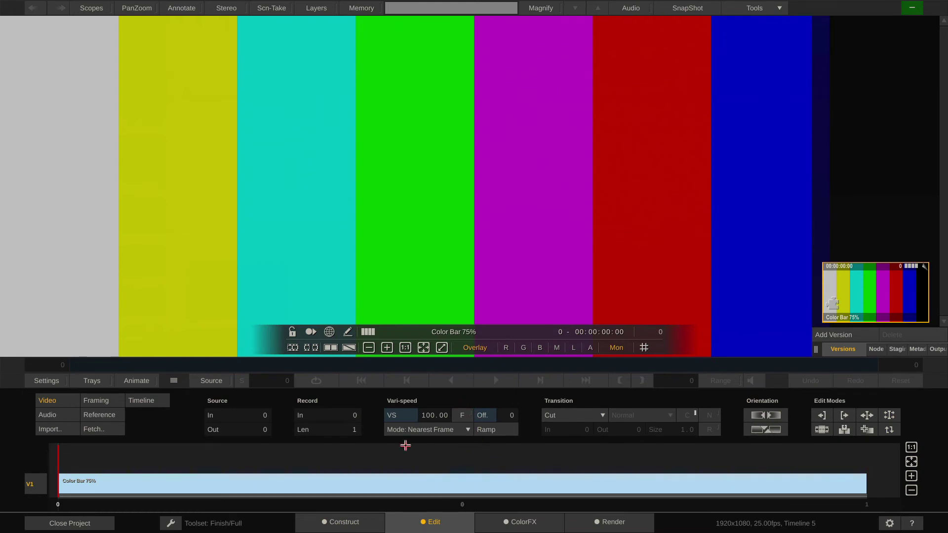
left_click(59, 415)
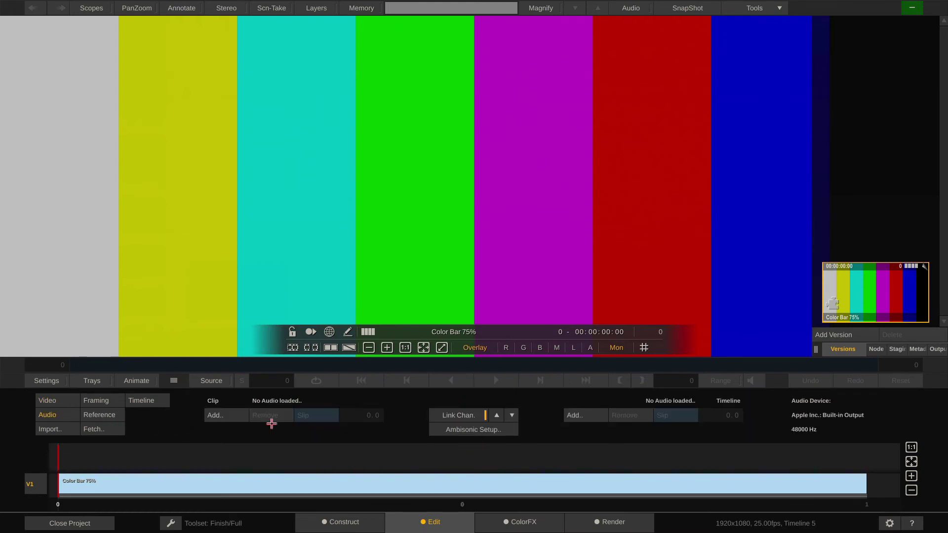
left_click(105, 415)
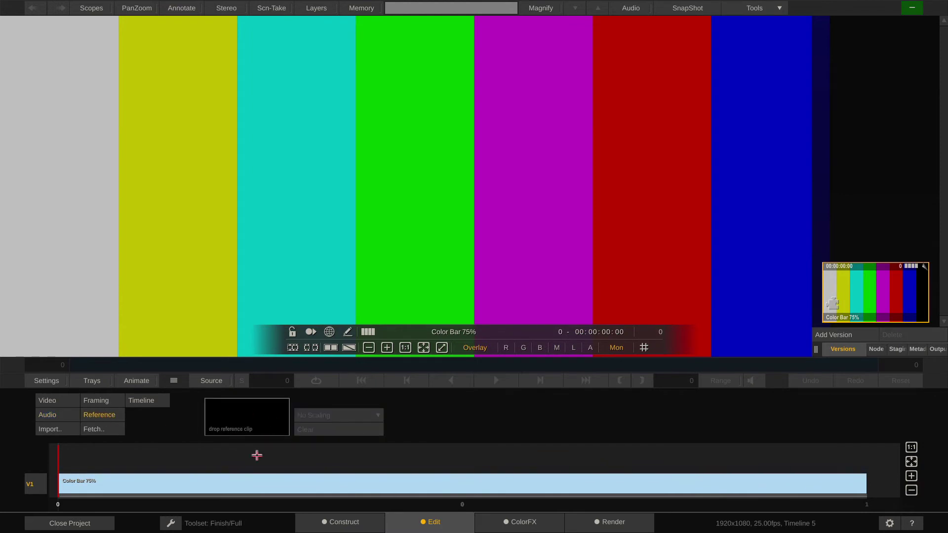
left_click(50, 401)
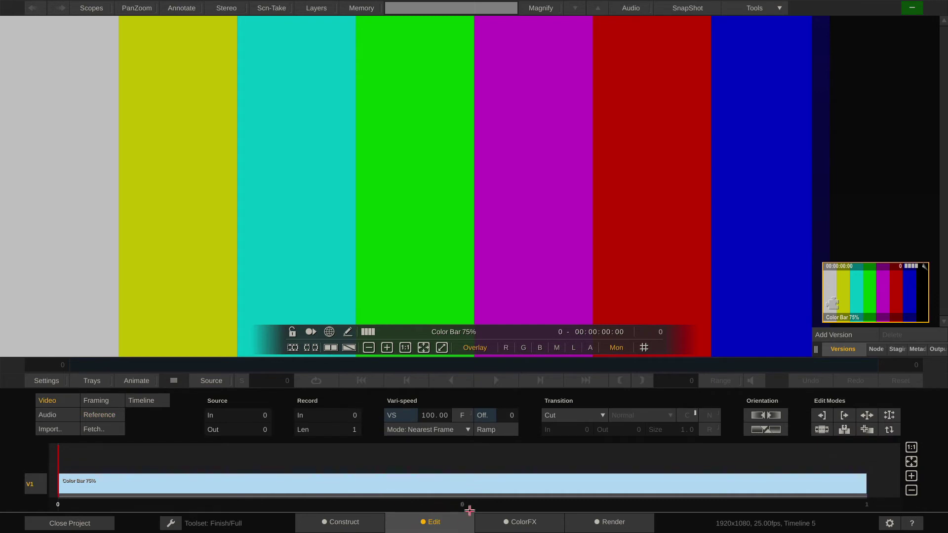
left_click(524, 527)
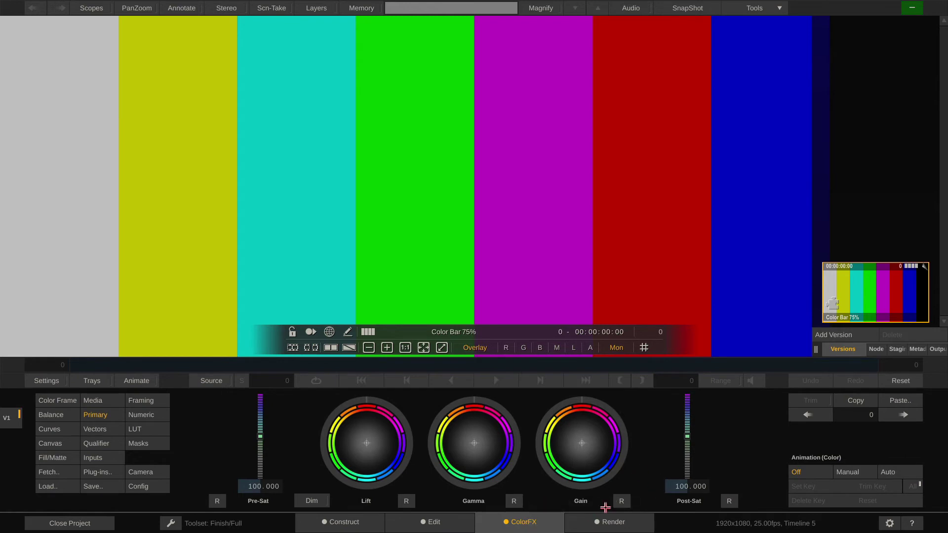
Show the Render page with Timeline 5's 16-bit OpenEXR output tree
left_click(617, 524)
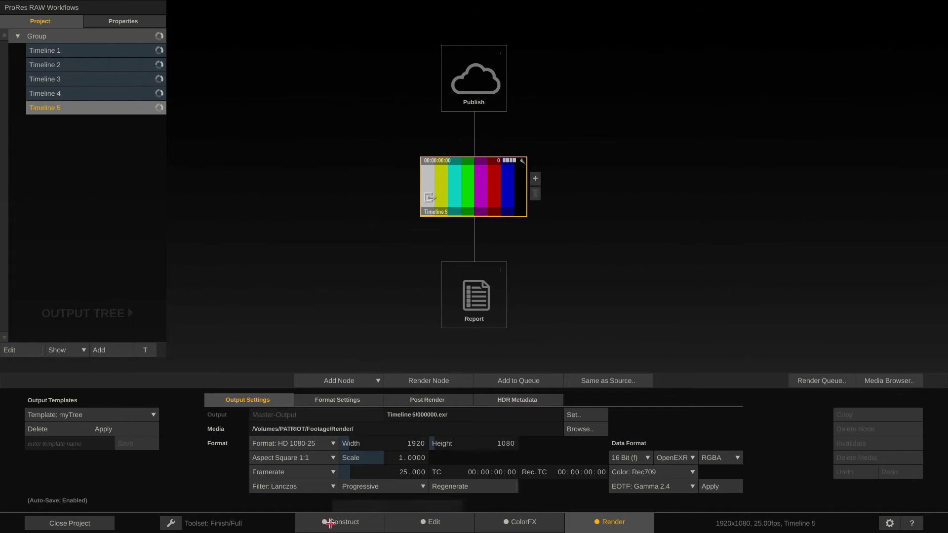
On the Construct page, mark Timelines 2–5 in list edit mode and delete them
left_click(330, 523)
left_click(19, 350)
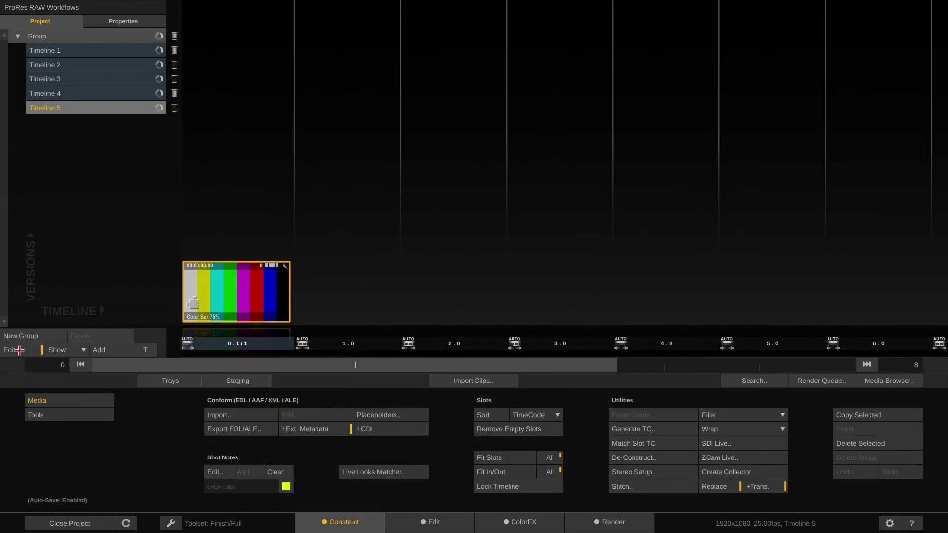
left_click(174, 36)
left_click(82, 336)
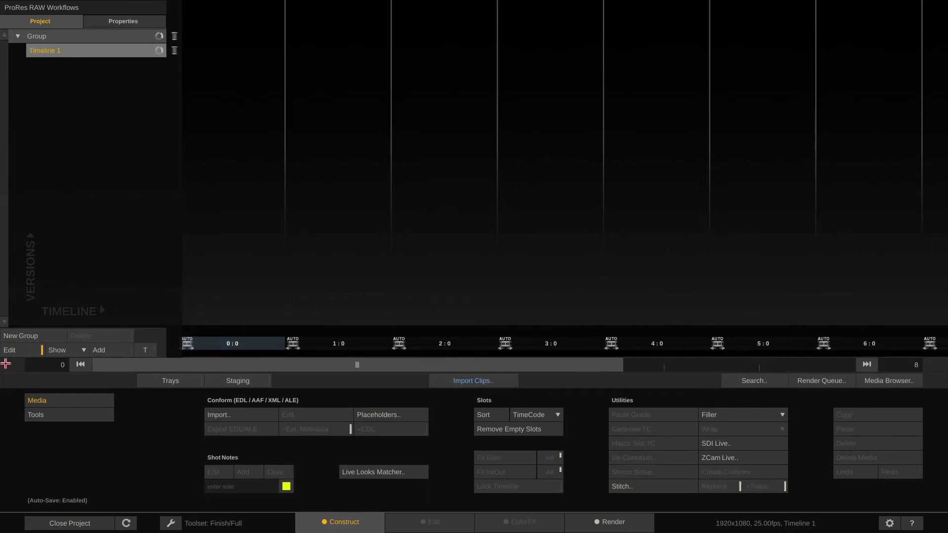
left_click(13, 352)
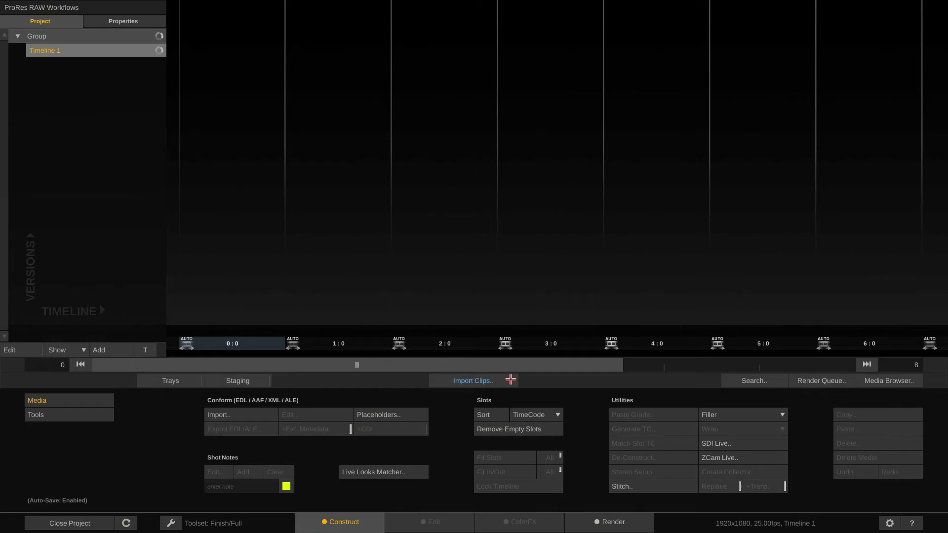
Open Import Clips at the ProRes RAW Numbered folder, checking its files in Finder
left_click(475, 381)
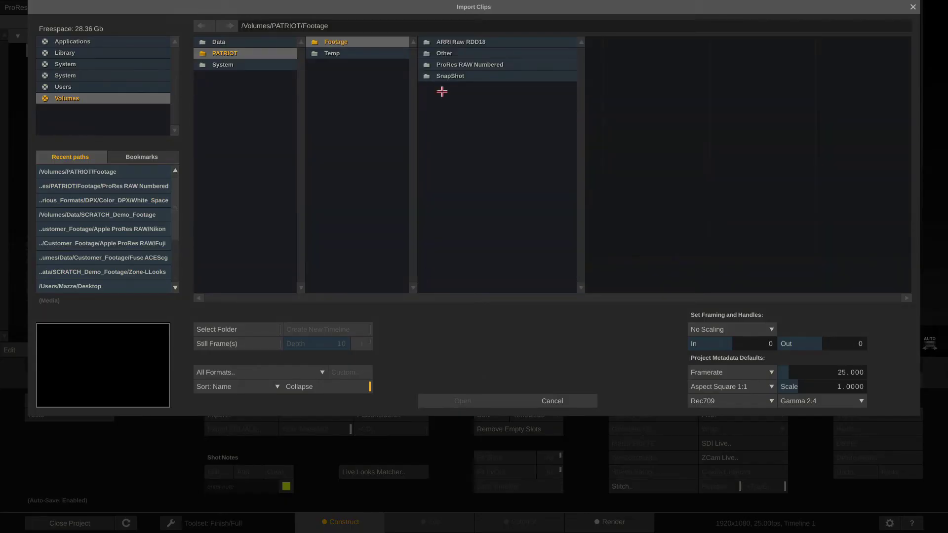
left_click(483, 67)
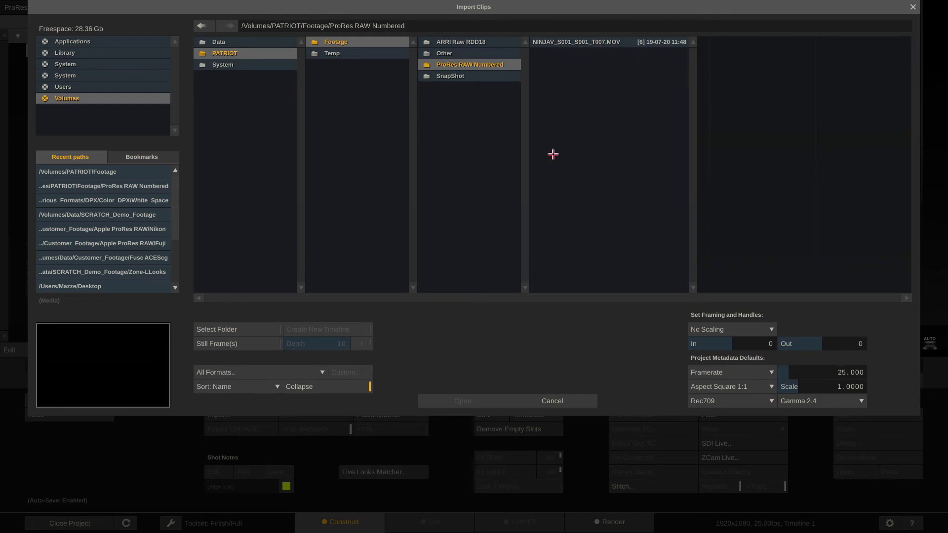
key("super+Tab")
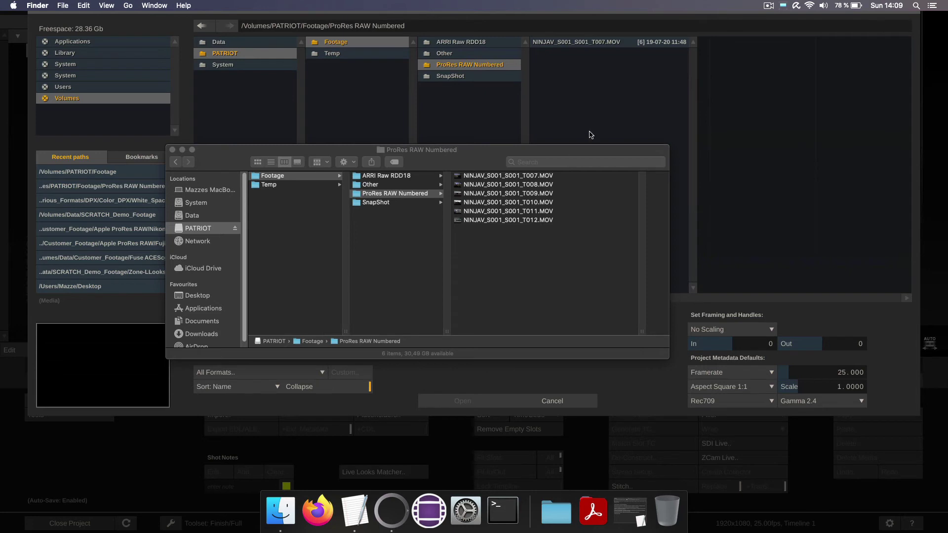
left_click(601, 109)
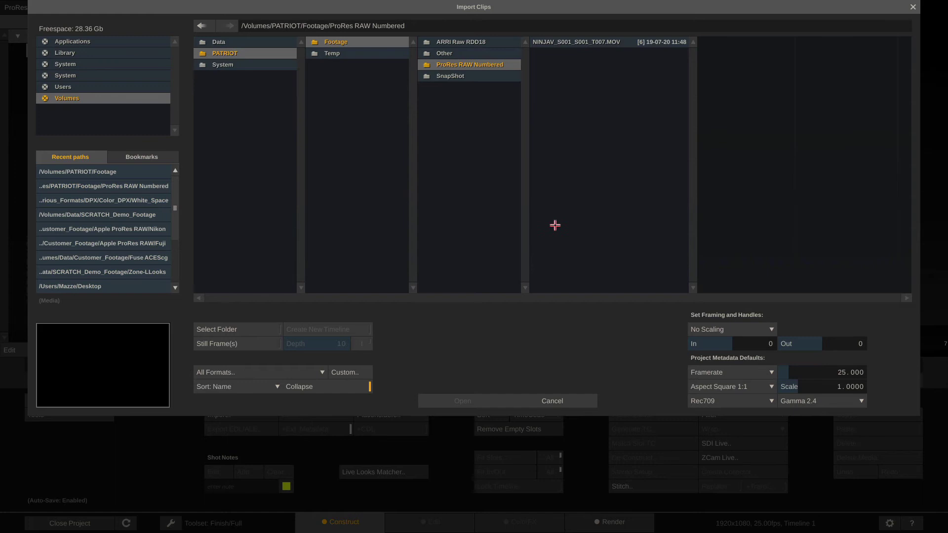
Select clips T007–T012, then import the whole ProRes RAW Numbered folder as one entry
left_click(338, 385)
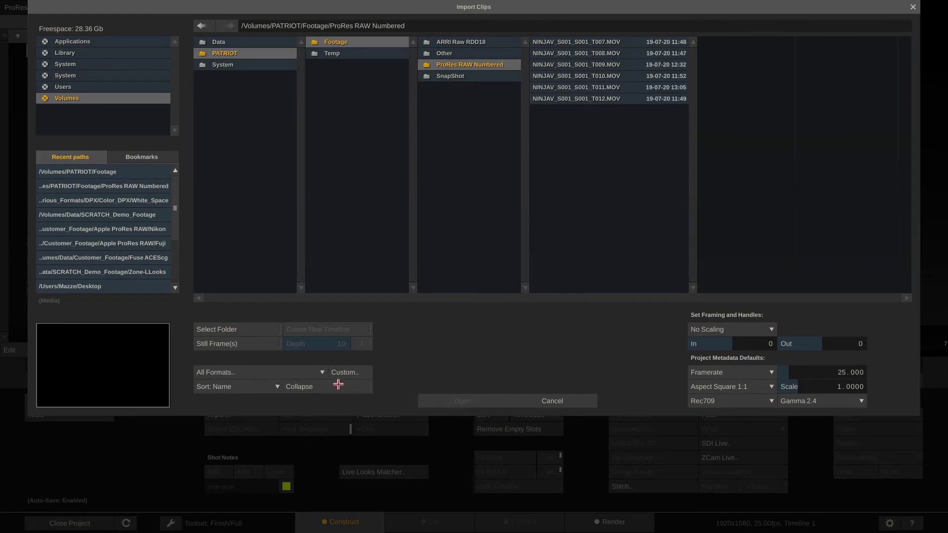
left_click(584, 44)
left_click(592, 99, "shift")
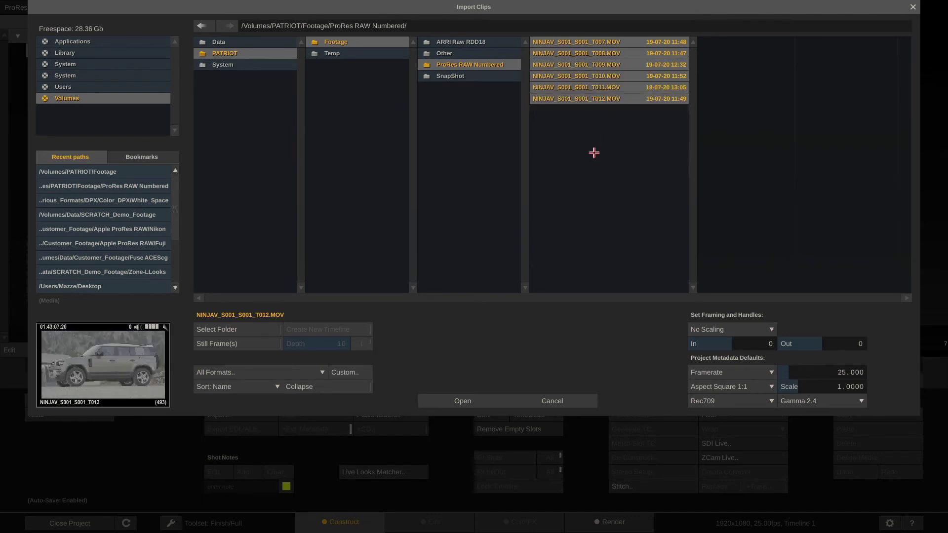
left_click(348, 388)
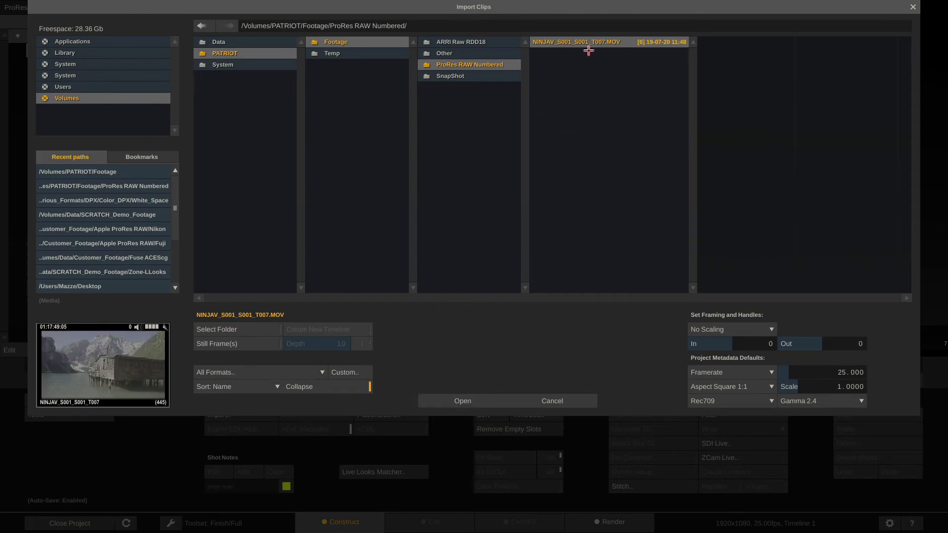
left_click(257, 331)
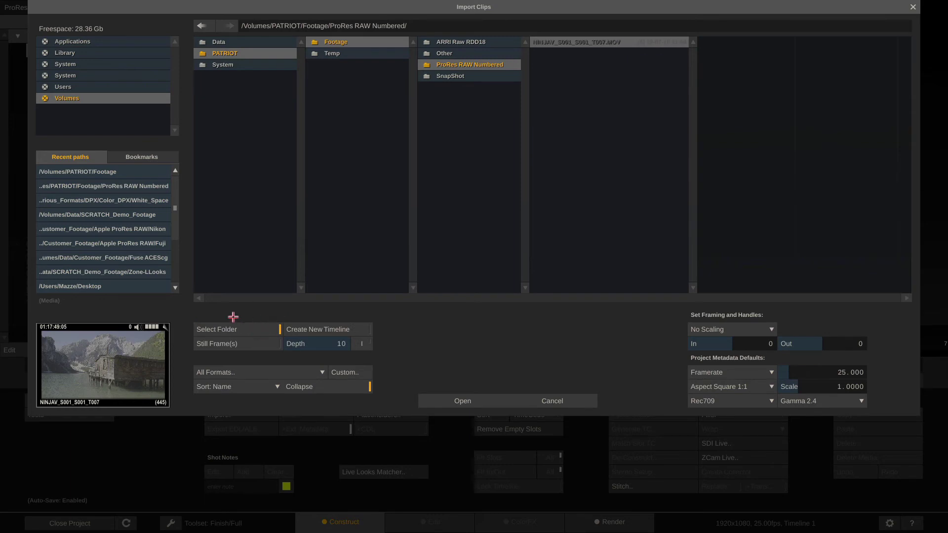
left_click(489, 66)
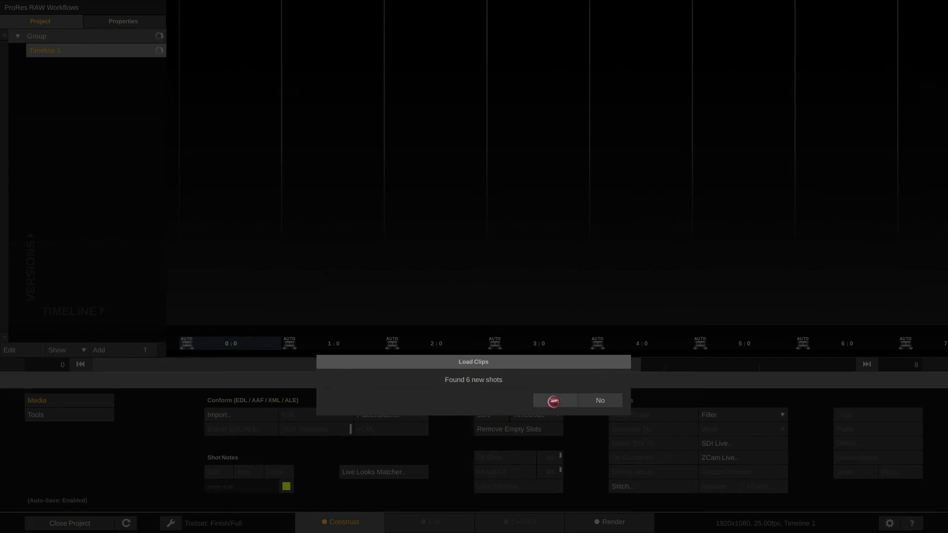
Load the six shots onto Timeline 1 and show clip T007's metadata in a widened panel
left_click(554, 401)
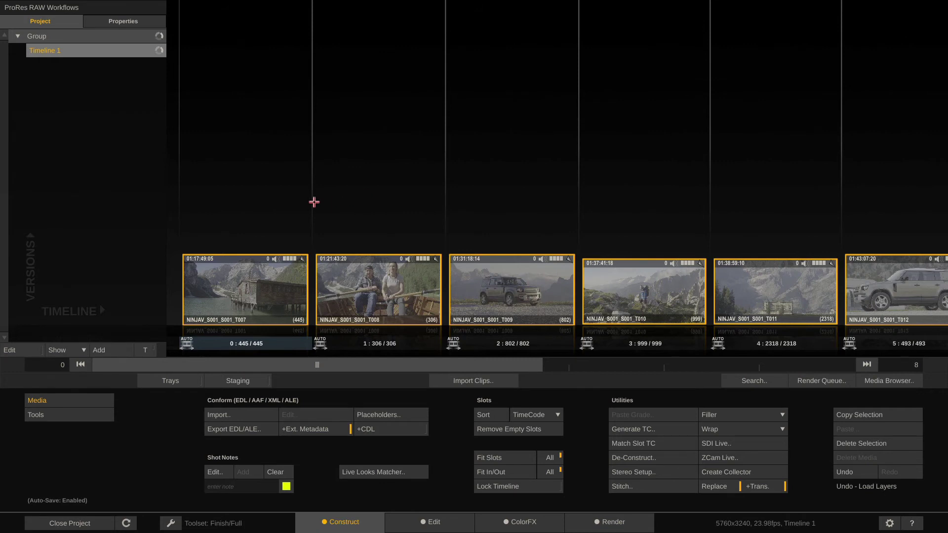
left_click(274, 215)
left_click(246, 292)
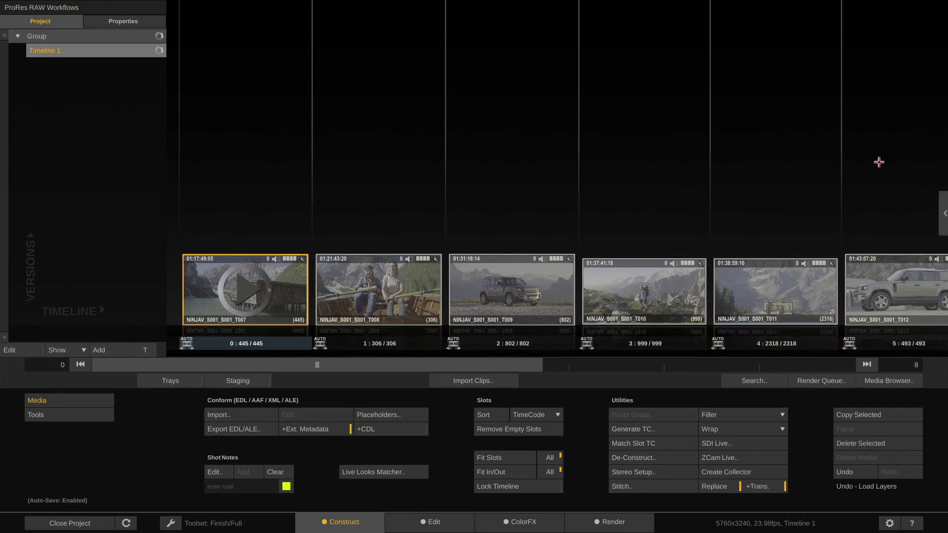
left_click(940, 213)
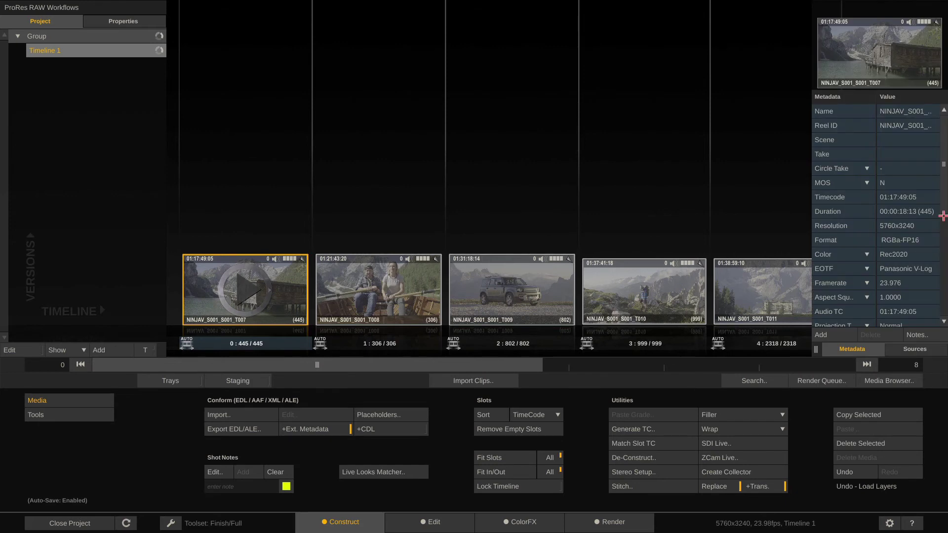
left_click(815, 349)
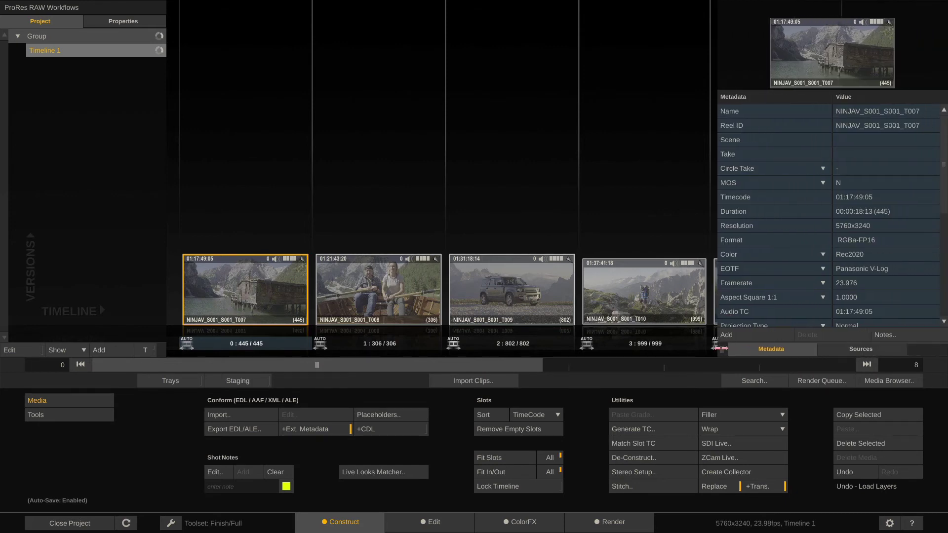
scroll(832, 191, "down", 10)
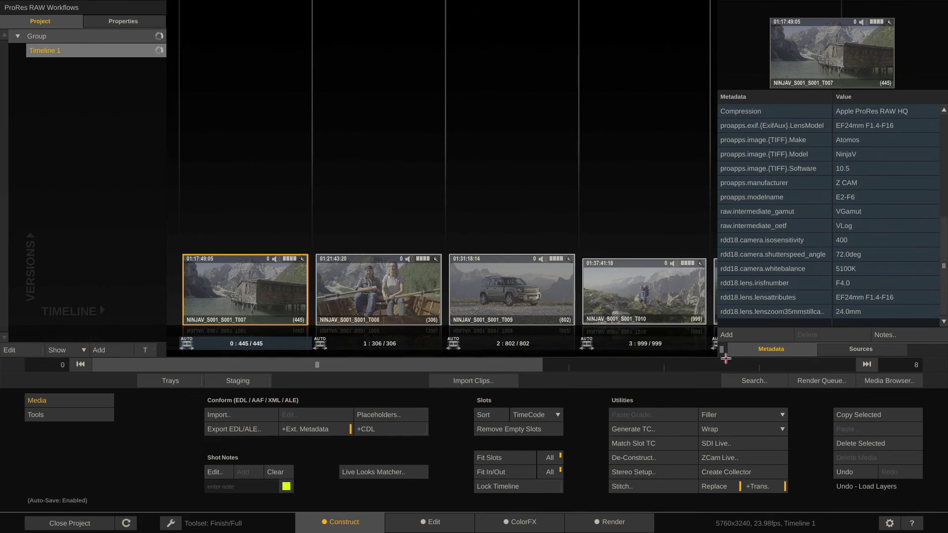
Compare the VGamut/VLog metadata of clips T008, T009 and T010, ending back on T007
left_click_drag(721, 349, 798, 350)
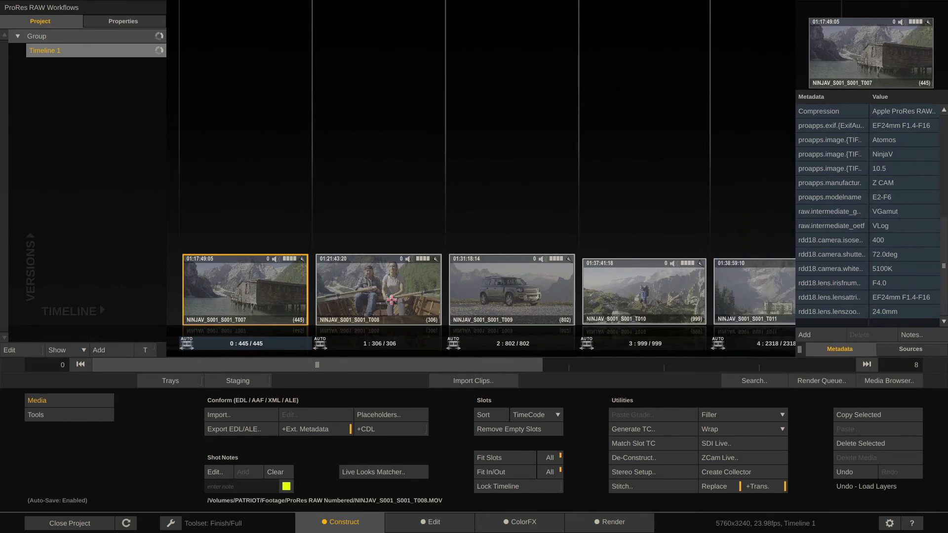
left_click(393, 299)
left_click(493, 285)
left_click(619, 302)
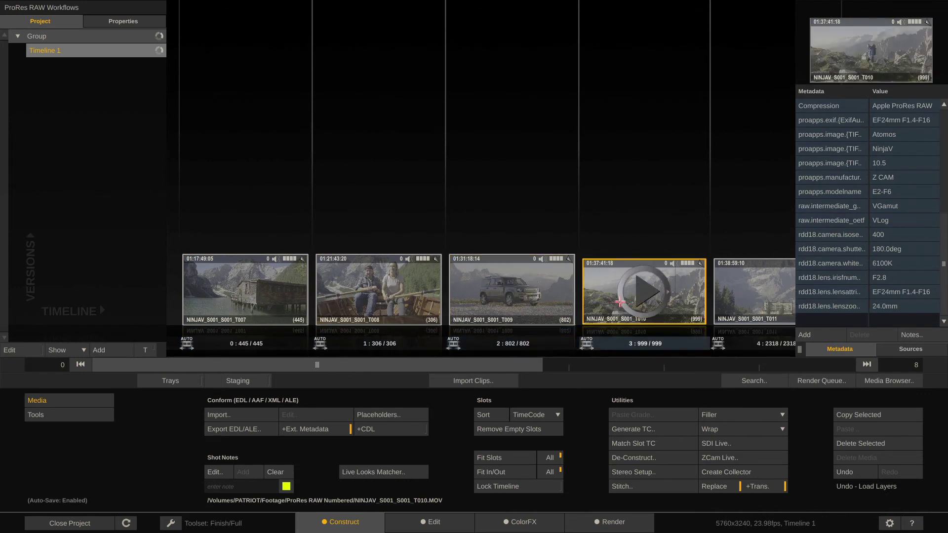
left_click(523, 292)
left_click(373, 282)
left_click(241, 275)
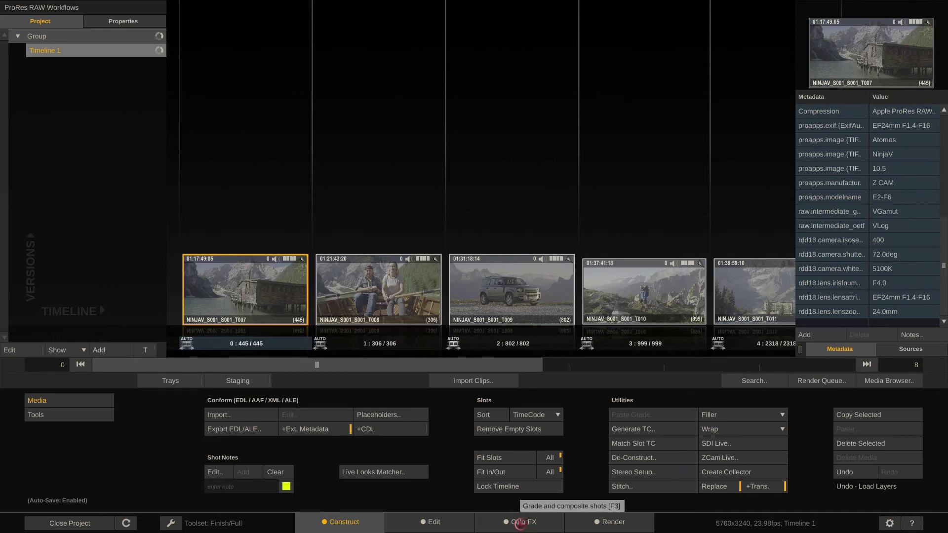
Move to the ColorFX grading page for T007 and recentre the zoomed viewer on the boathouse
left_click(520, 523)
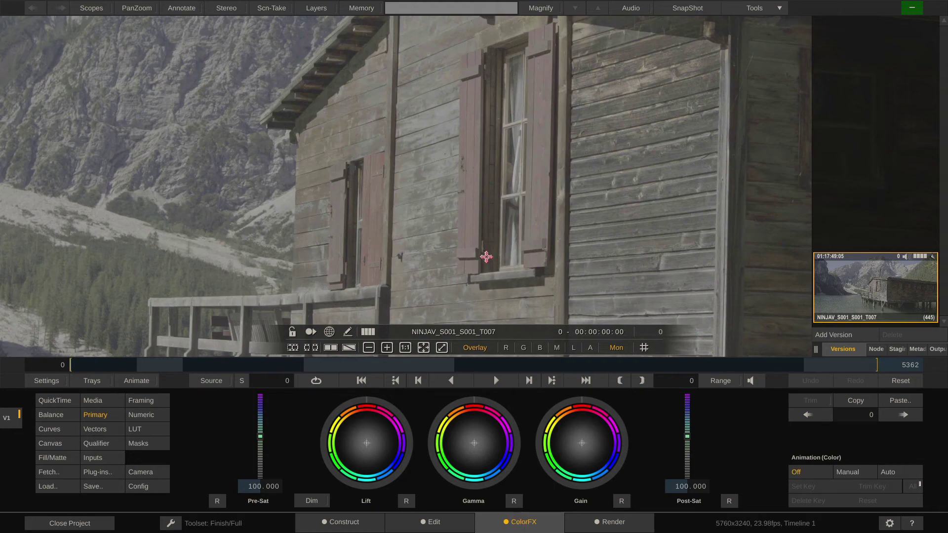
scroll(471, 143, "down", 5)
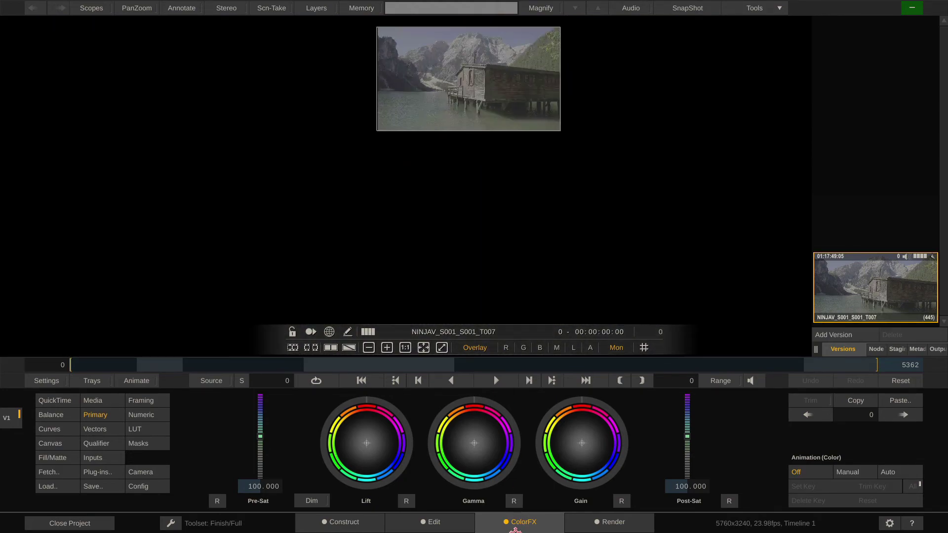
scroll(480, 59, "up", 4)
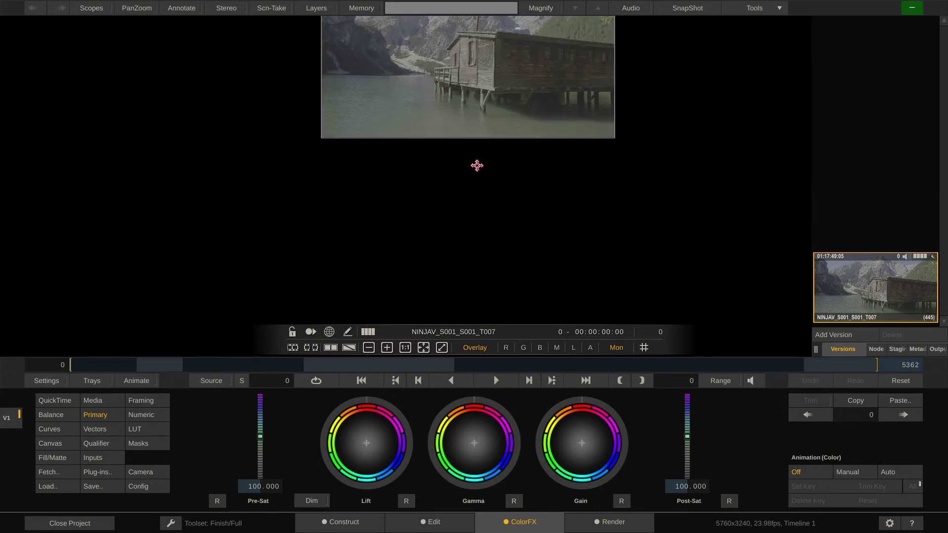
scroll(487, 222, "up", 1)
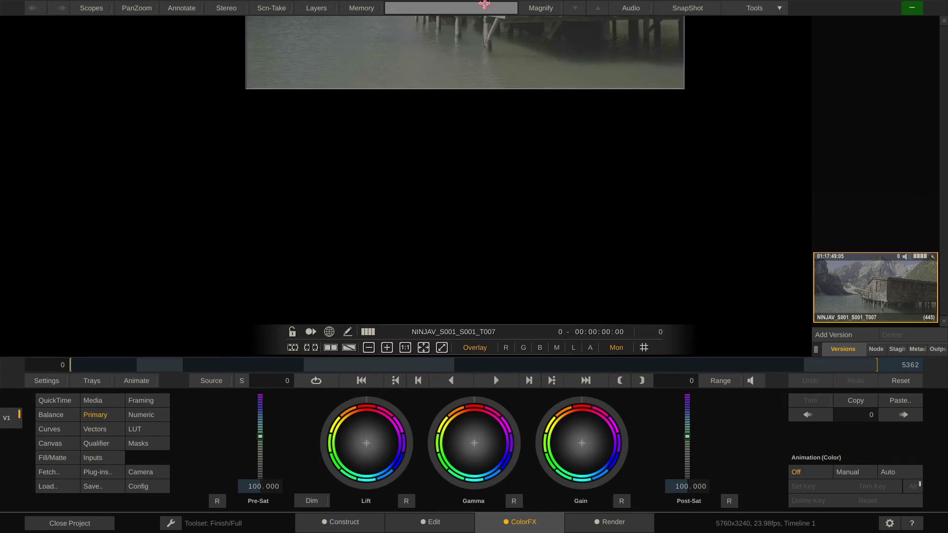
left_click_drag(461, 47, 494, 265)
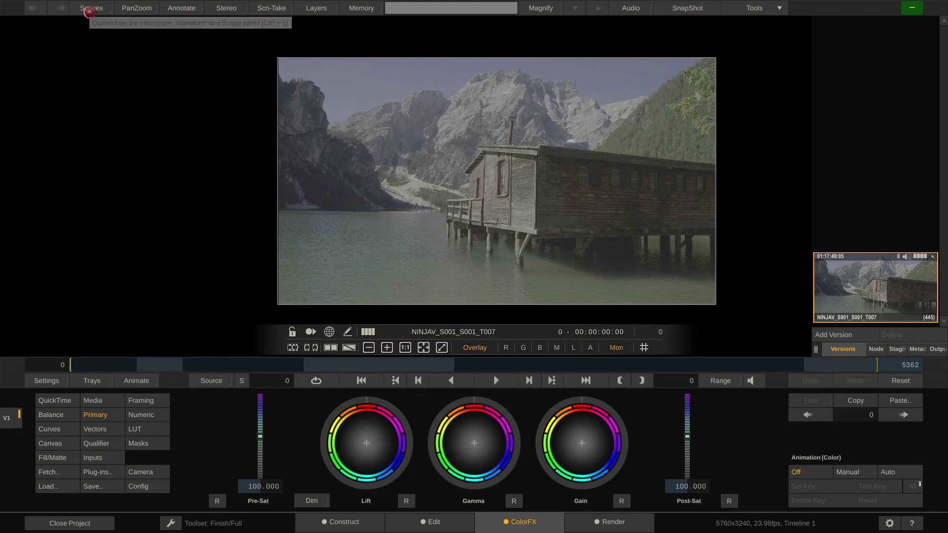
left_click(89, 12)
left_click_drag(347, 108, 239, 109)
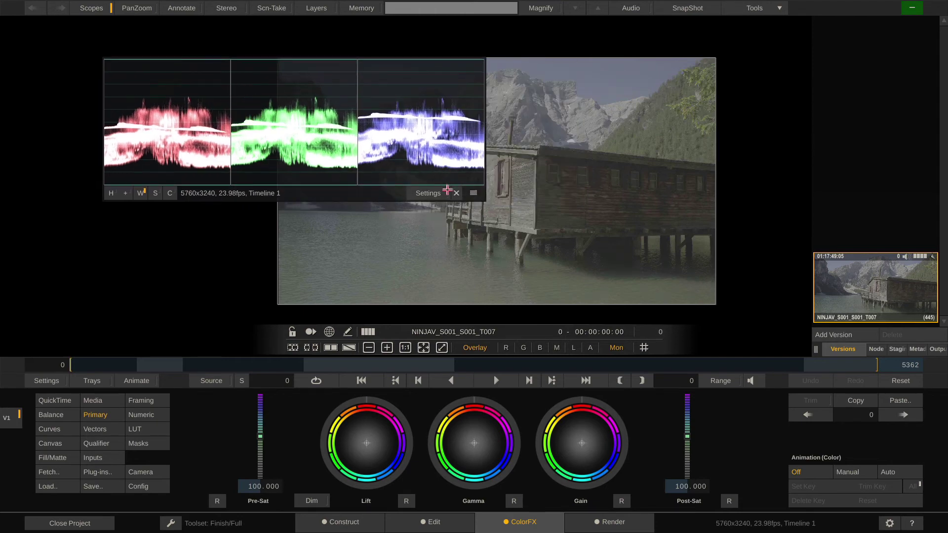
left_click(456, 193)
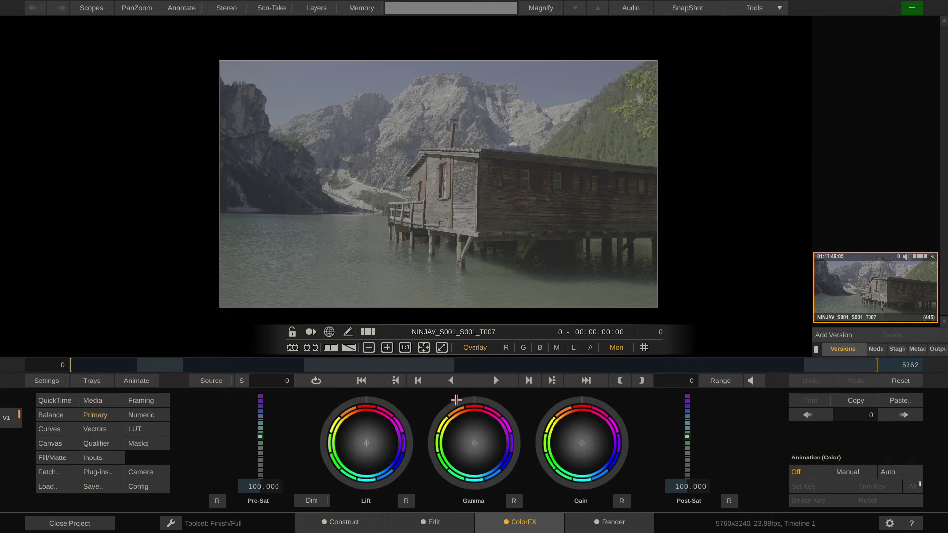
left_click_drag(456, 400, 494, 374)
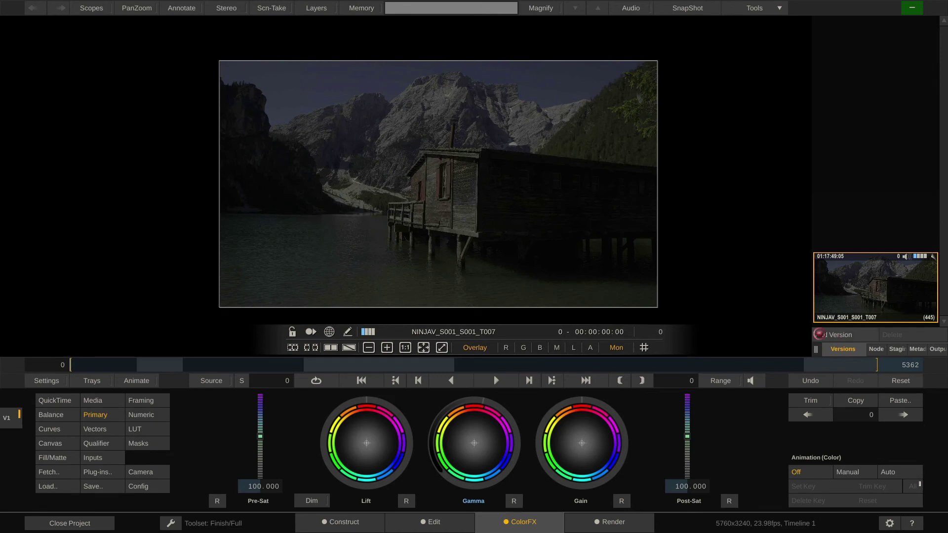
left_click(819, 335)
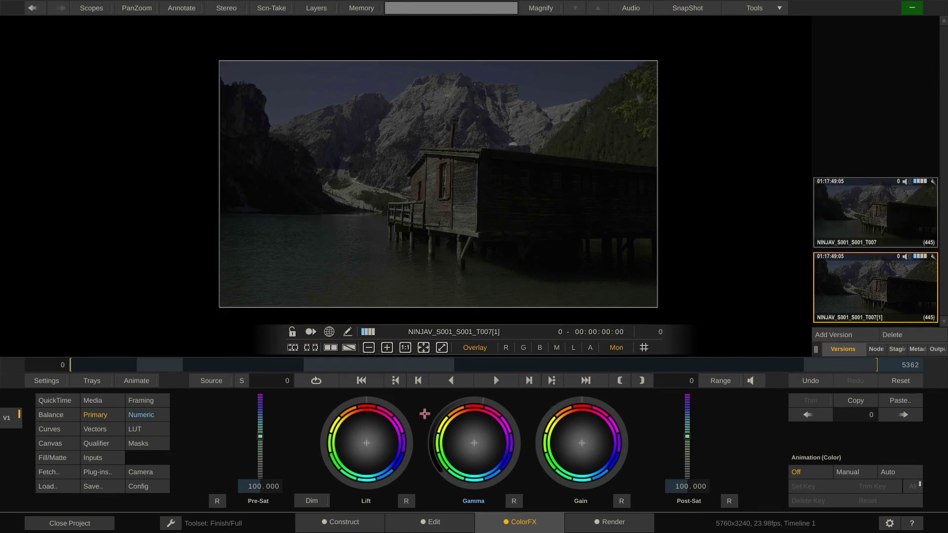
left_click_drag(450, 408, 508, 402)
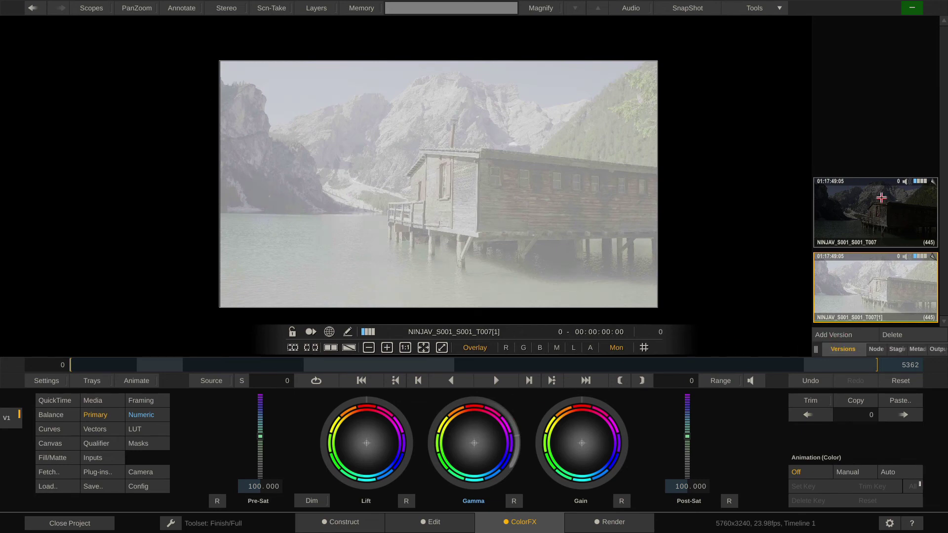
left_click_drag(885, 209, 872, 317)
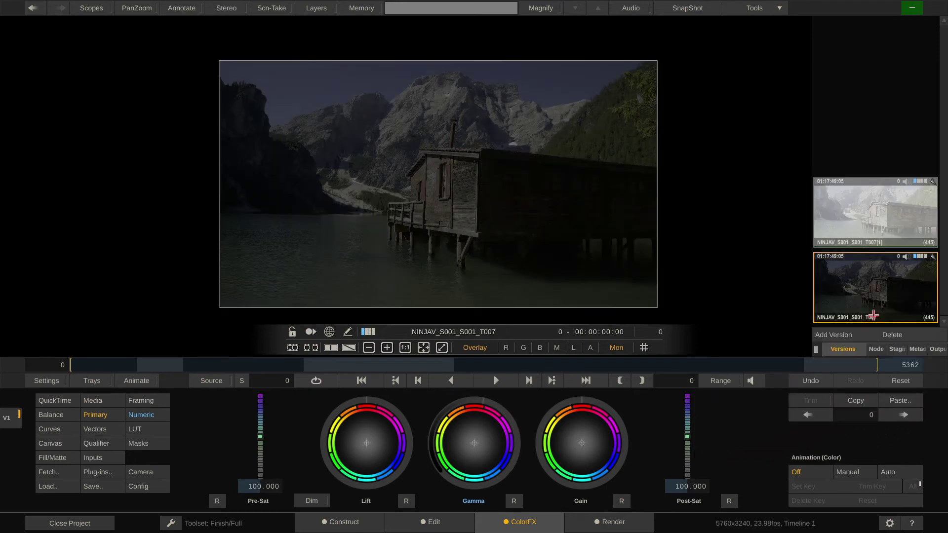
left_click(872, 193)
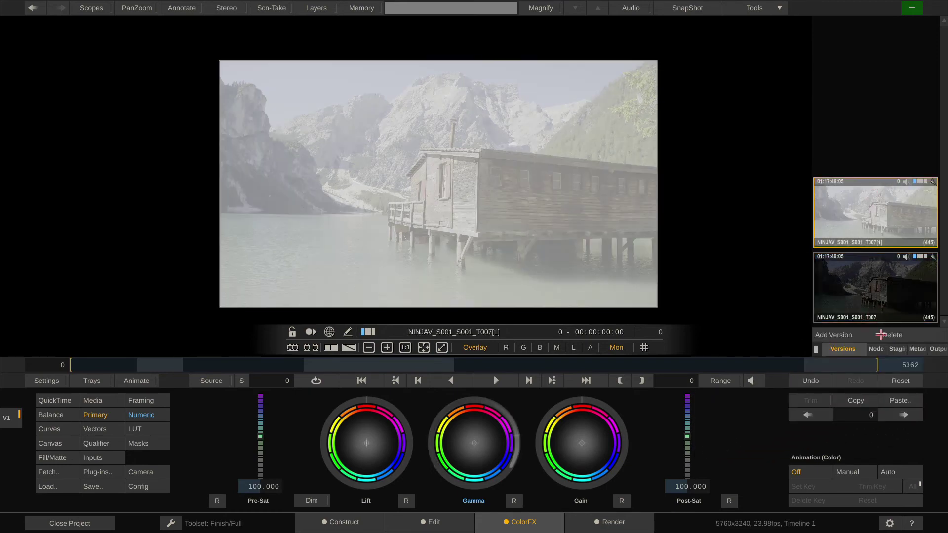
left_click(891, 335)
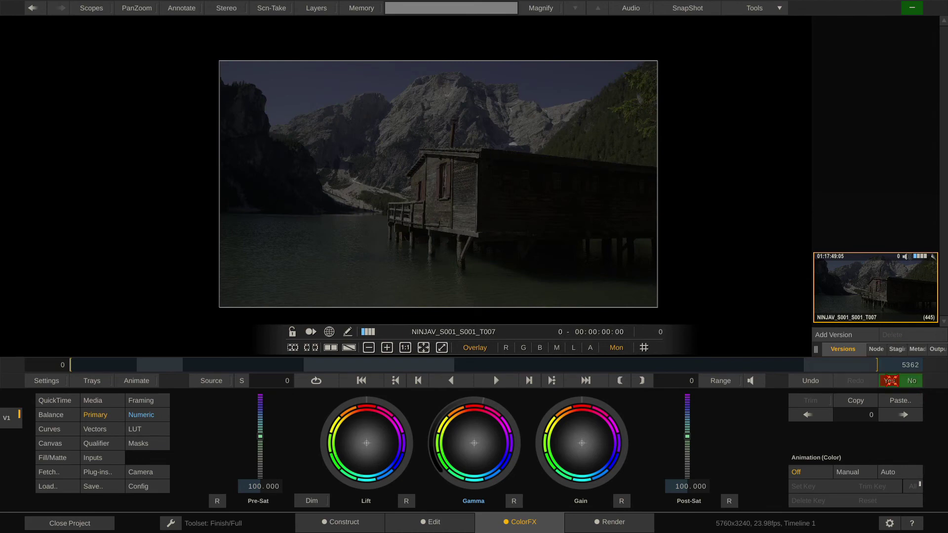
left_click(891, 380)
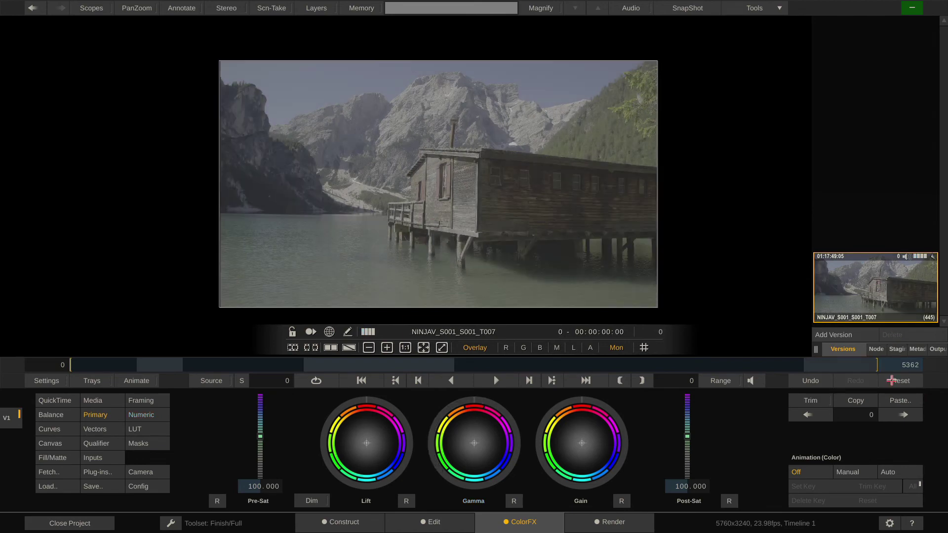
left_click_drag(815, 349, 725, 349)
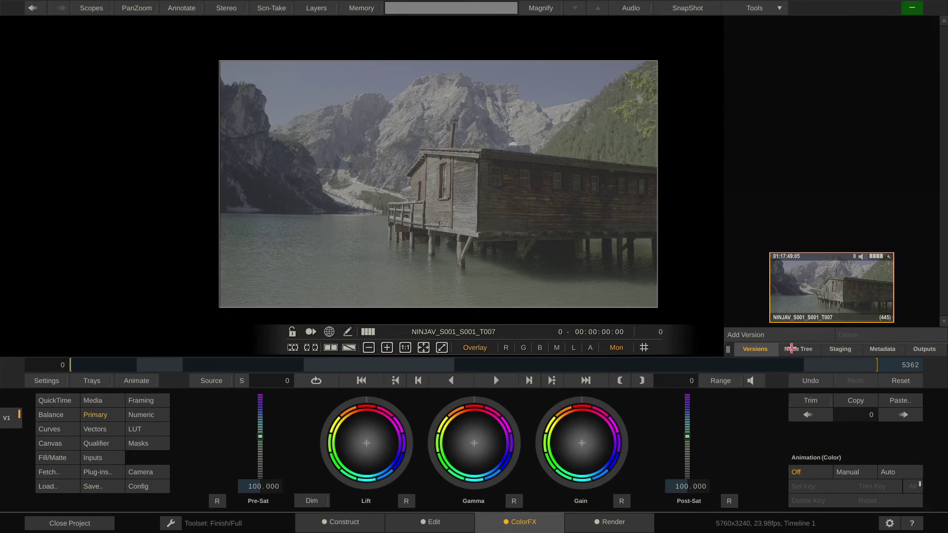
left_click(882, 349)
scroll(896, 204, "down", 10)
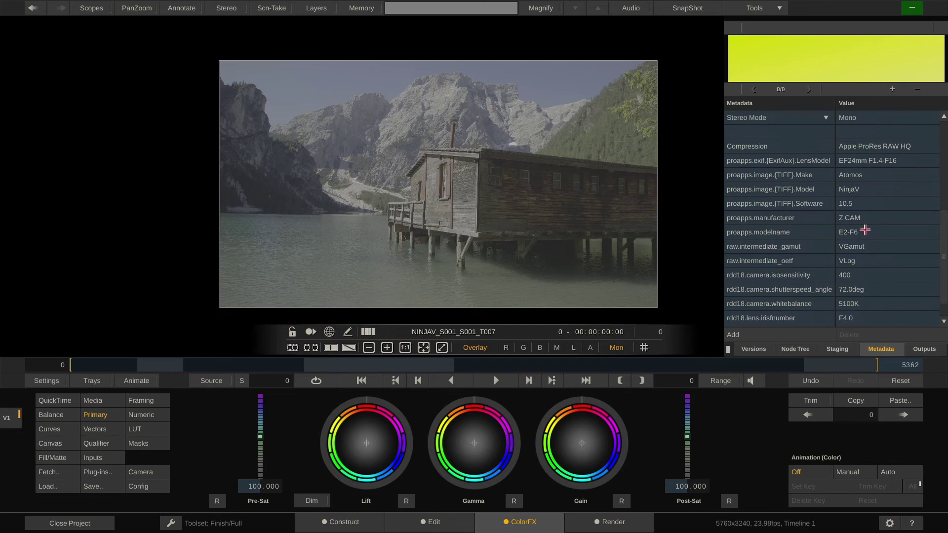
scroll(870, 240, "down", 1)
scroll(870, 240, "down", 1)
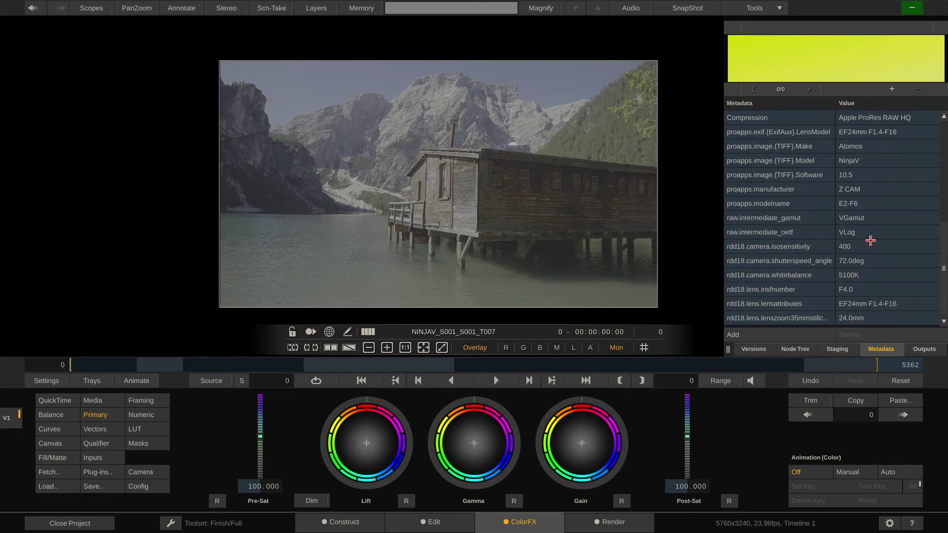
scroll(870, 241, "up", 3)
scroll(870, 240, "down", 3)
left_click_drag(732, 349, 843, 349)
left_click(840, 349)
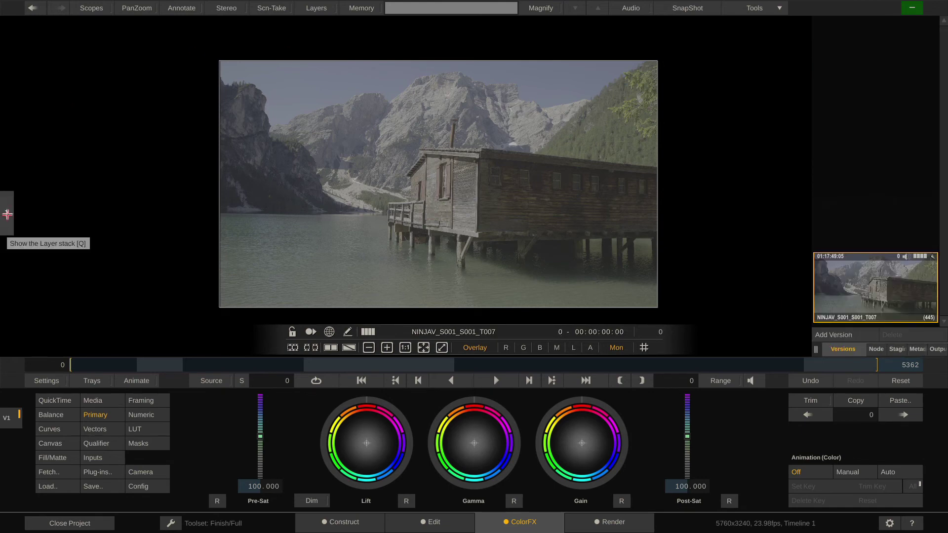
left_click(7, 214)
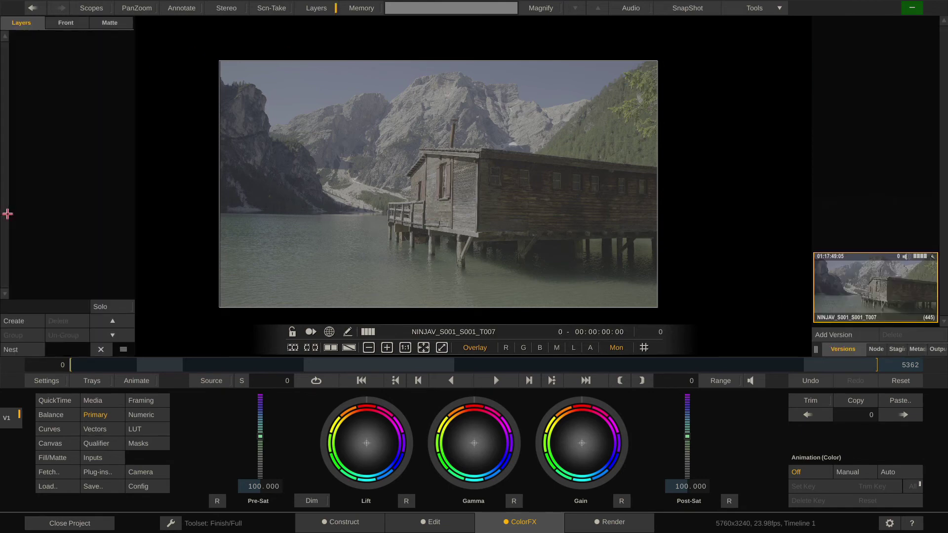
left_click(11, 207)
left_click(4, 206)
left_click(322, 7)
left_click(323, 6)
left_click(20, 321)
left_click(20, 321)
left_click(20, 321)
left_click(21, 321)
left_click(21, 321)
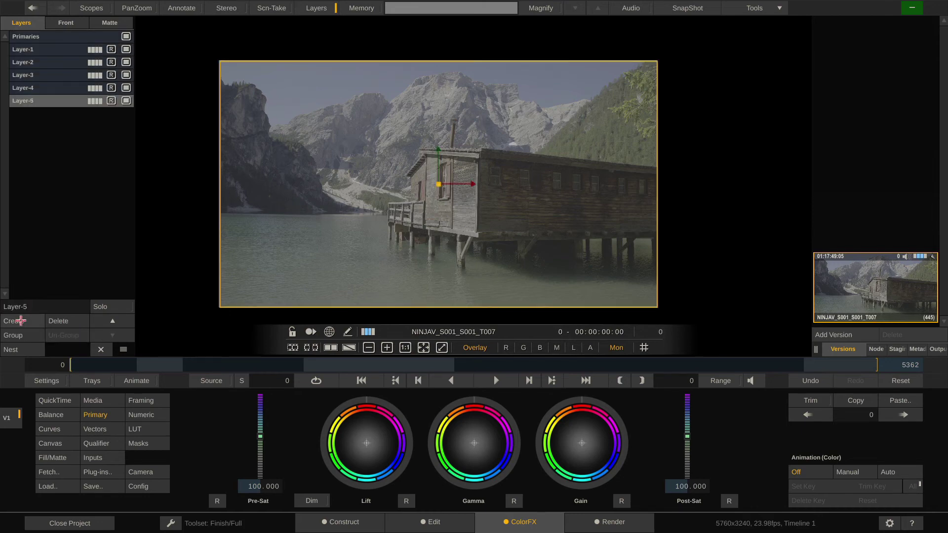
left_click(20, 320)
left_click(20, 321)
left_click(21, 321)
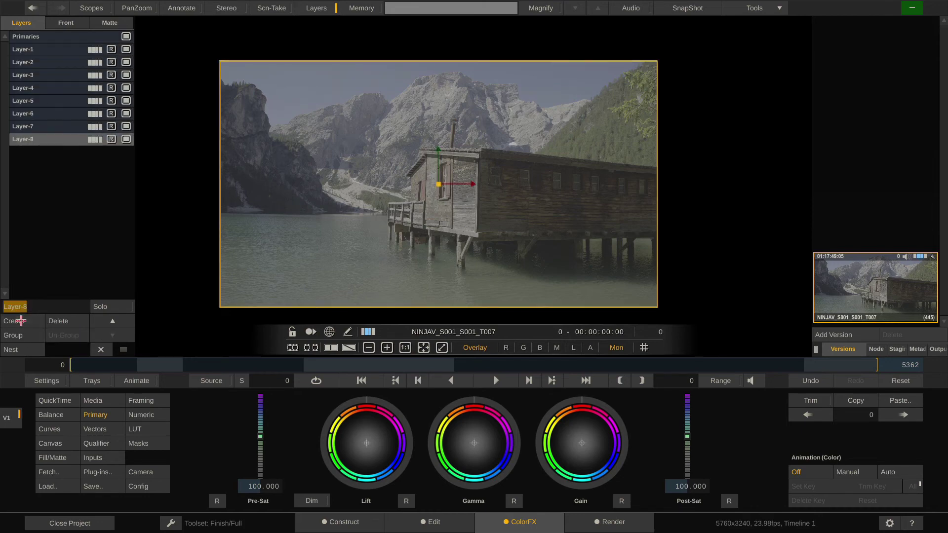
left_click(60, 321)
left_click(60, 320)
left_click(60, 321)
left_click(60, 321)
left_click(59, 320)
left_click(60, 320)
left_click(60, 321)
left_click(60, 321)
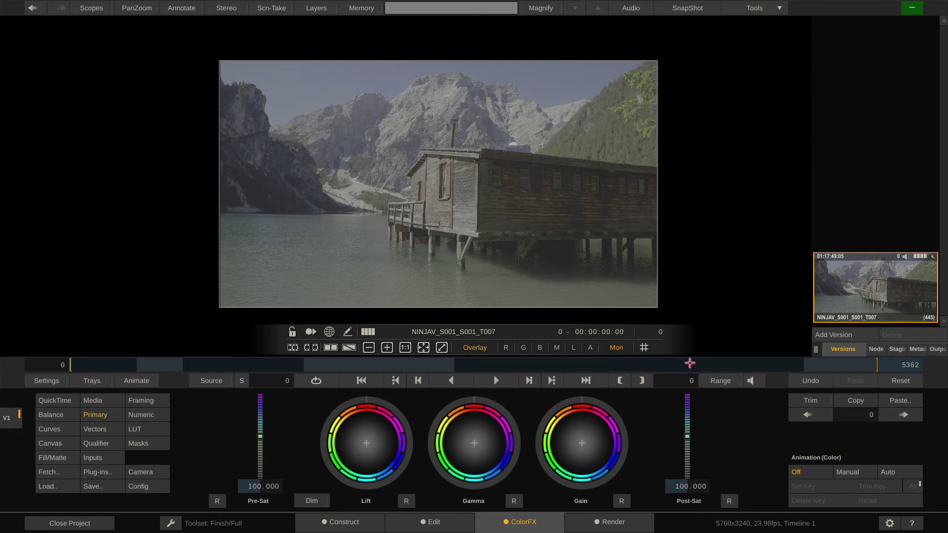
mouse_move(688, 364)
left_mouse_down()
mouse_move(290, 380)
mouse_move(148, 369)
left_mouse_up()
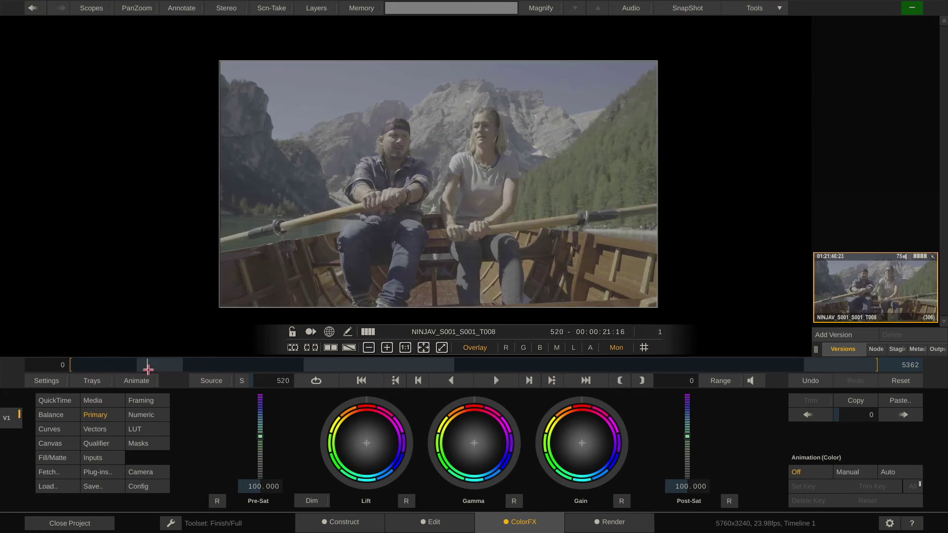
left_click_drag(148, 369, 93, 365)
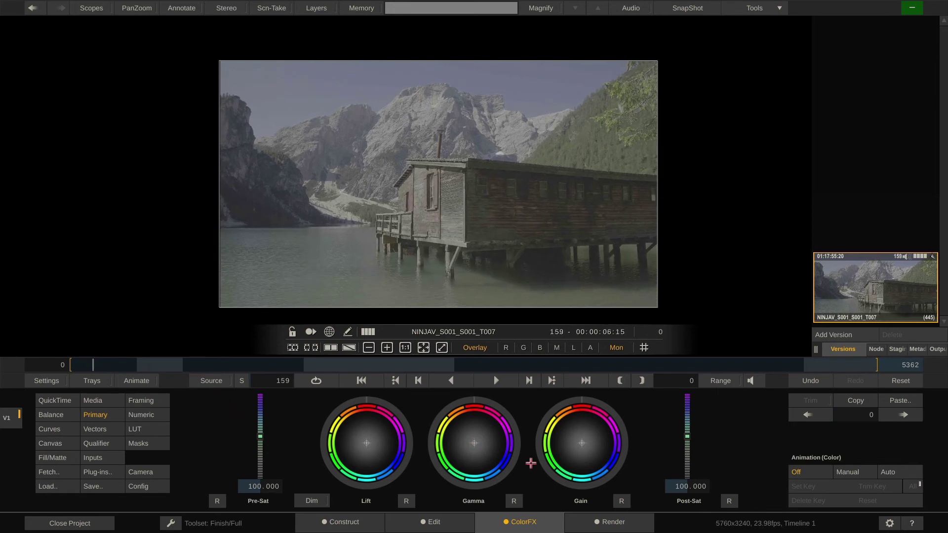
Browse the Numeric, LUT, Vectors, Curves and Balance panels, then show T007's QuickTime decoder settings
left_click(150, 410)
left_click(150, 425)
left_click(84, 425)
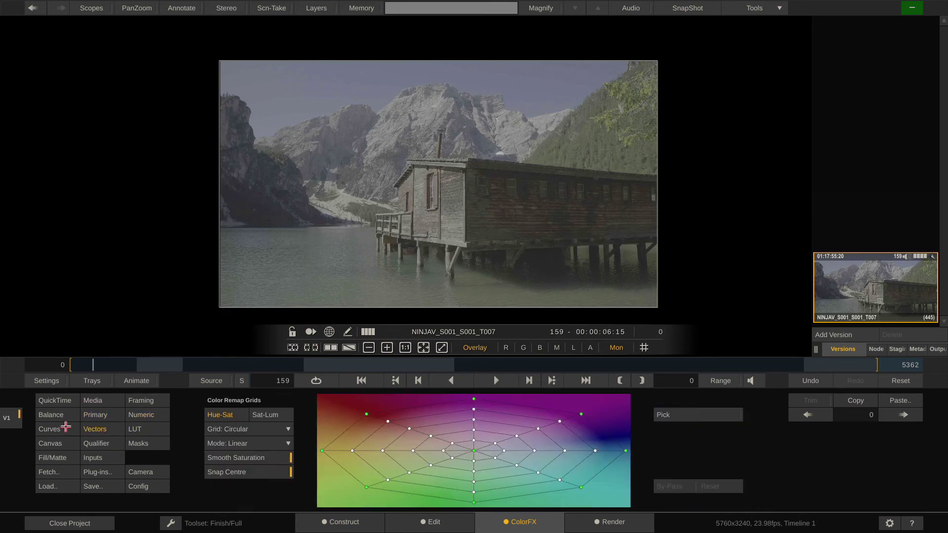
left_click(53, 428)
left_click(52, 415)
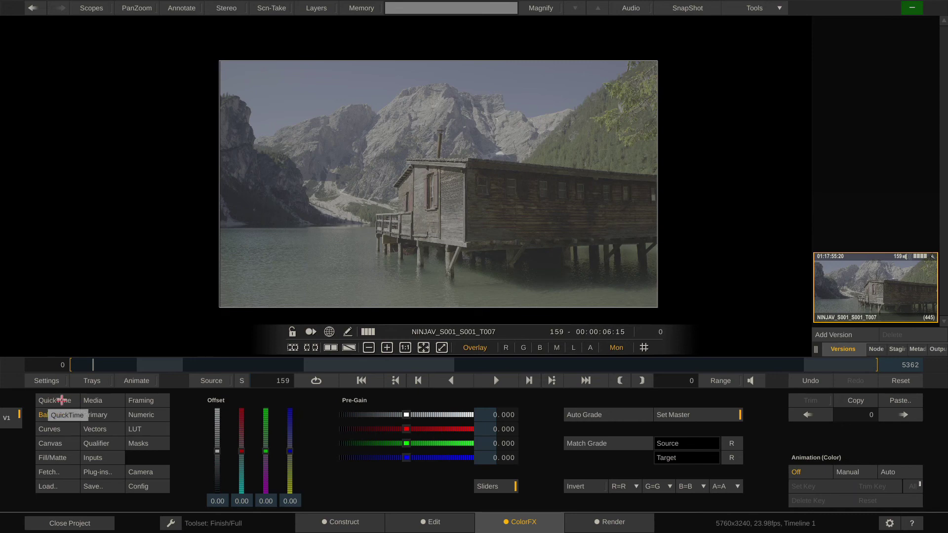
left_click(62, 400)
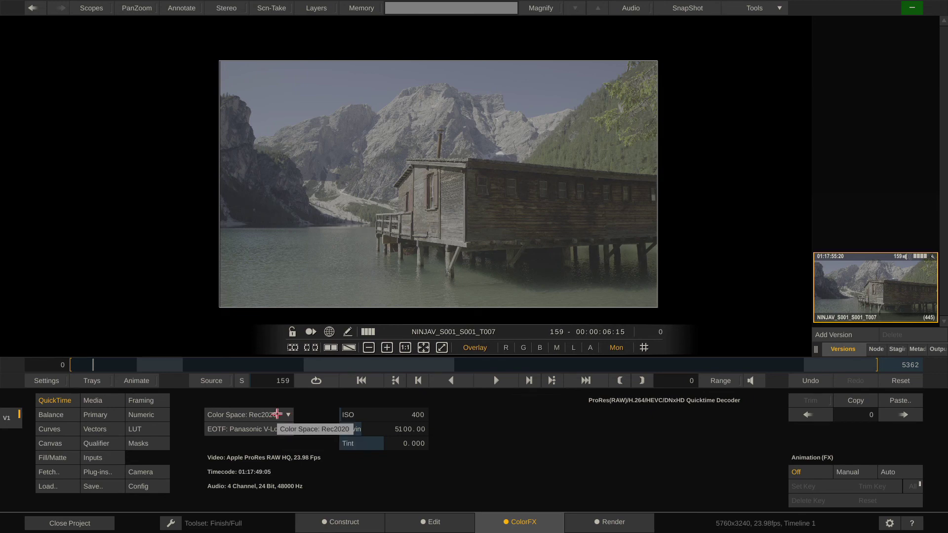
Decode boathouse clip T007 as Rec709 with Gamma 2.4 EOTF, after briefly trying V-Gamut
left_click(276, 414)
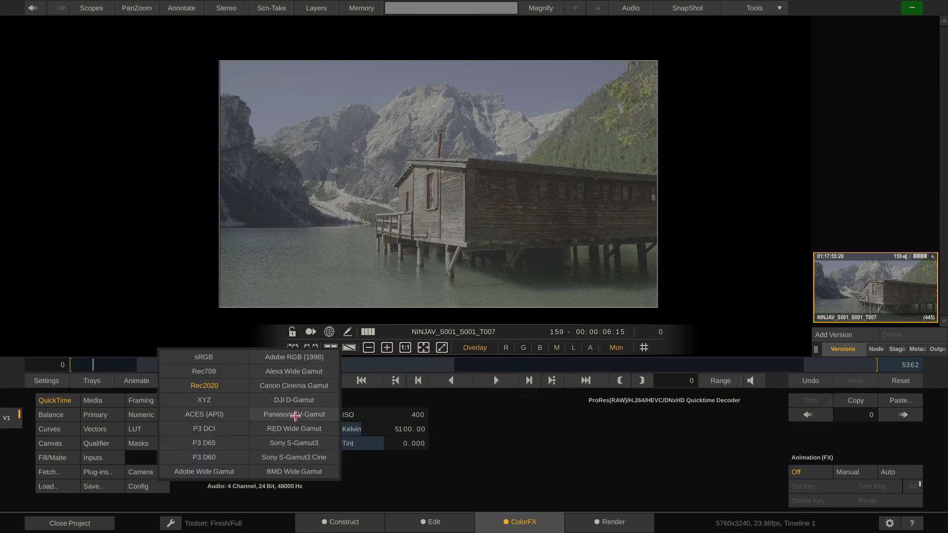
left_click(317, 414)
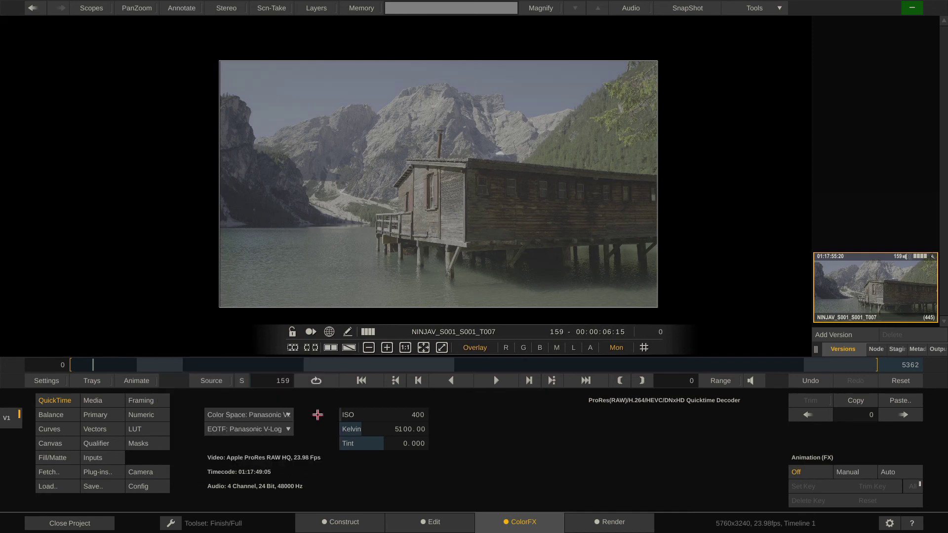
left_click(277, 414)
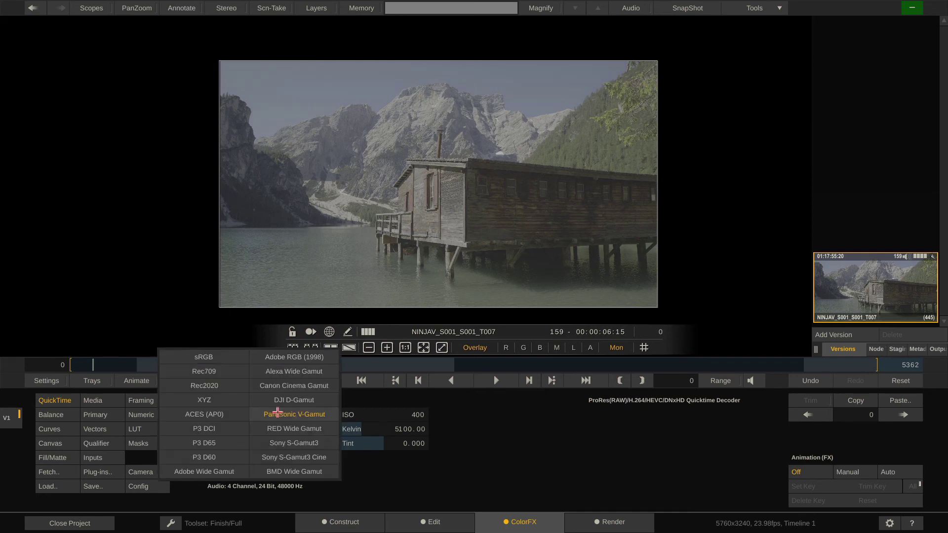
left_click(213, 371)
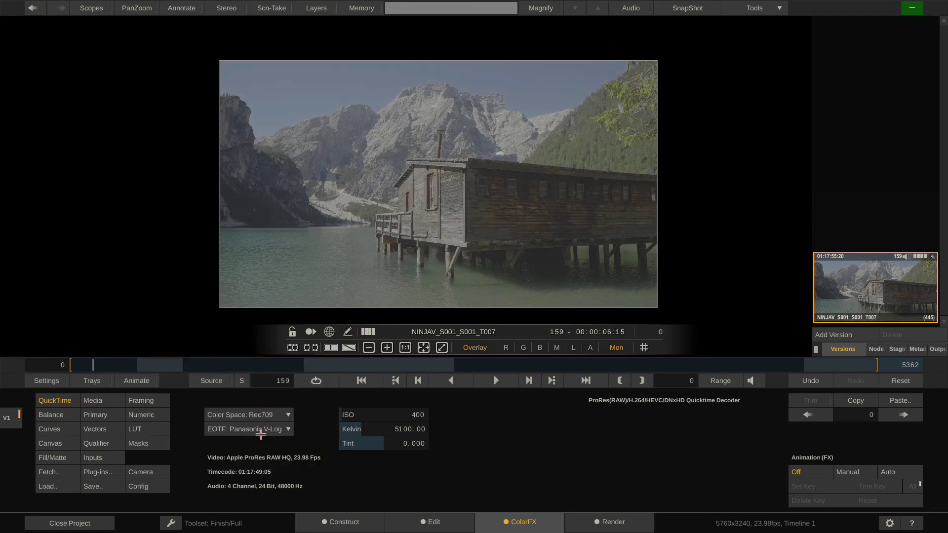
left_click(276, 429)
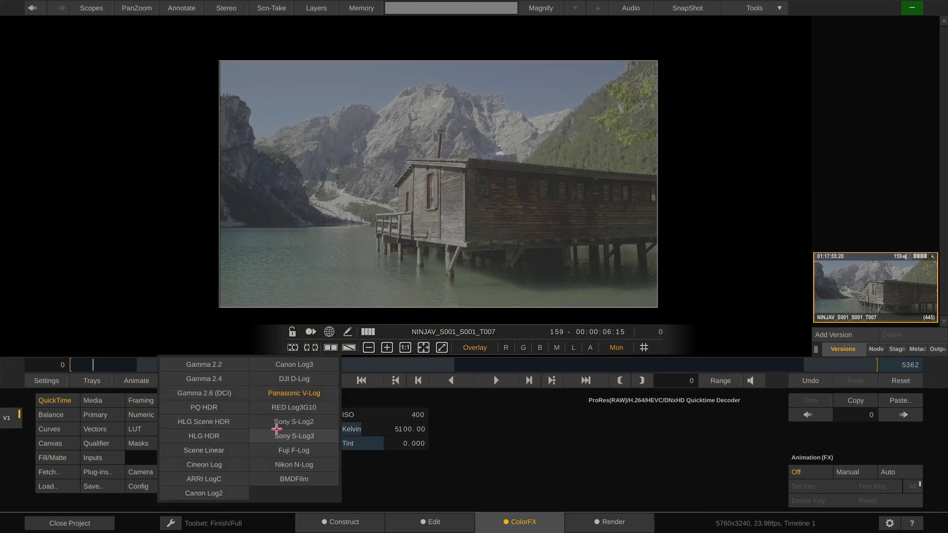
left_click(213, 379)
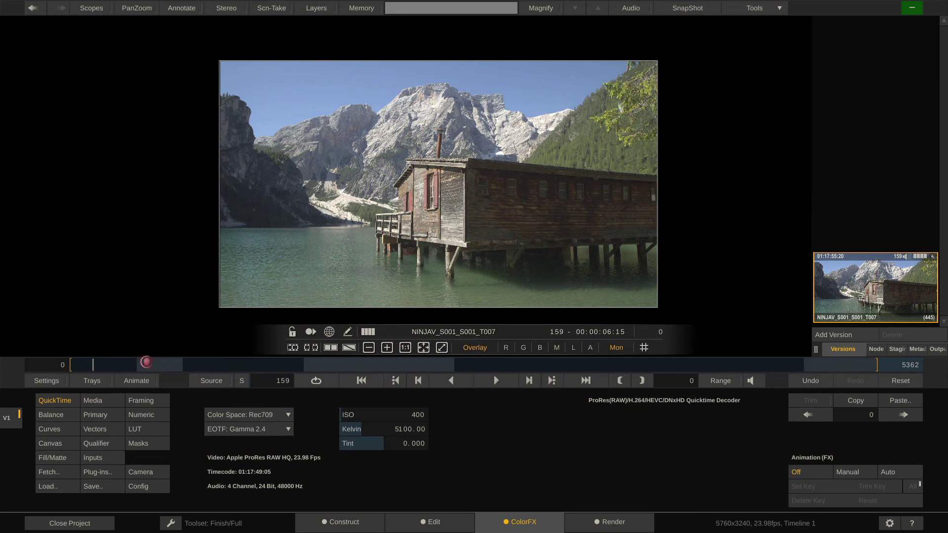
On rowing clip T008, try Alexa Wide Gamut, ARRI LogC and a Kelvin change, then reset the decoder
left_click(153, 364)
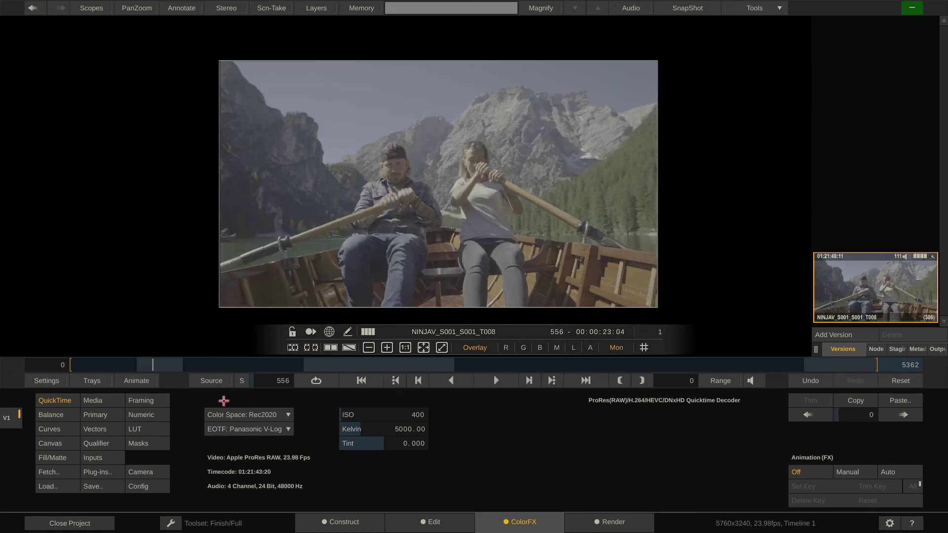
left_click(262, 414)
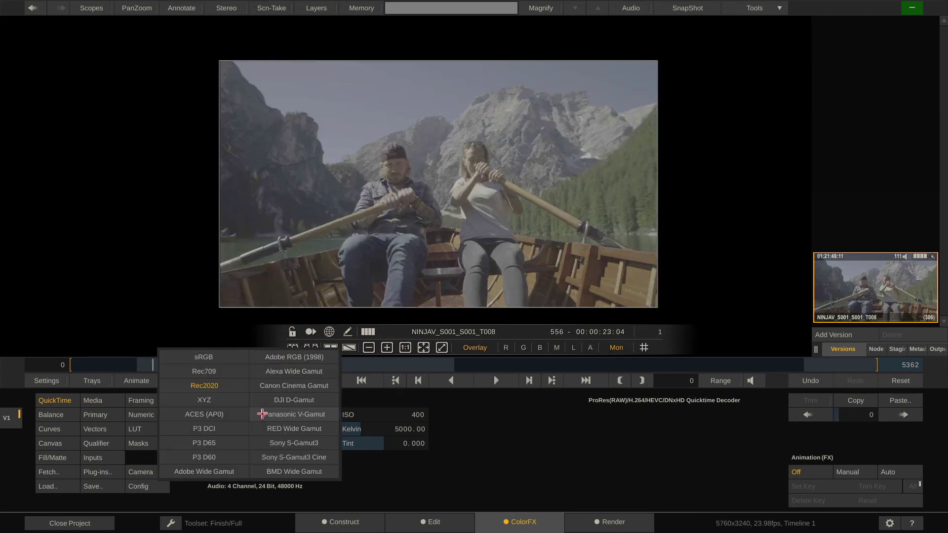
left_click(329, 371)
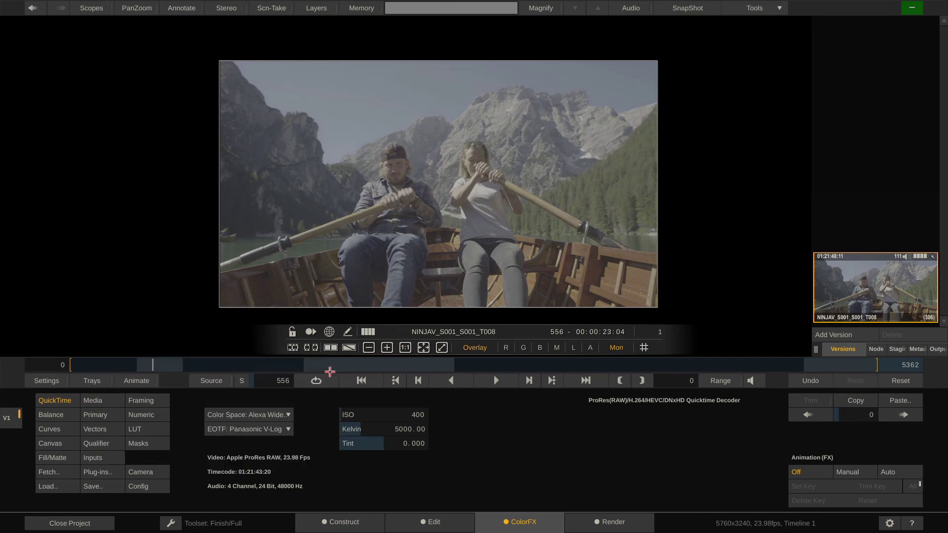
left_click(277, 429)
left_click(206, 479)
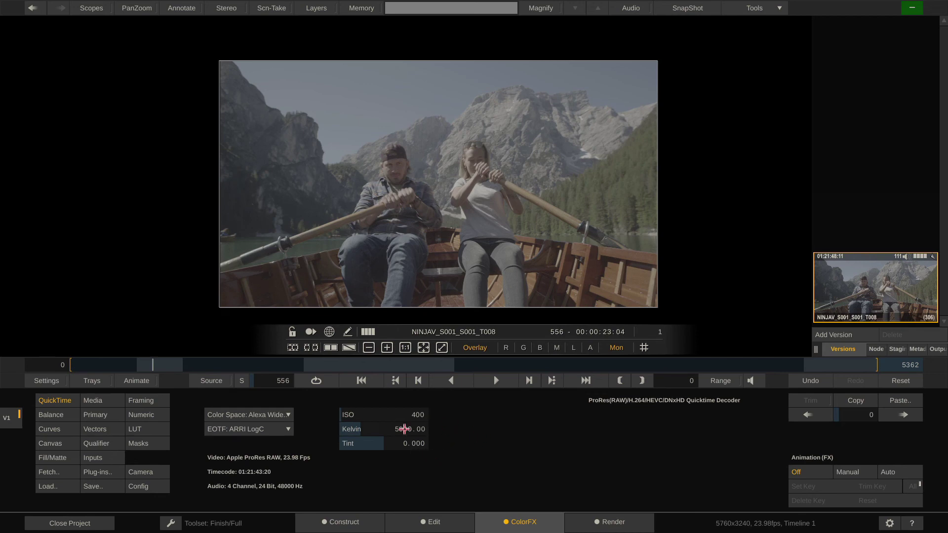
left_click_drag(404, 429, 413, 411)
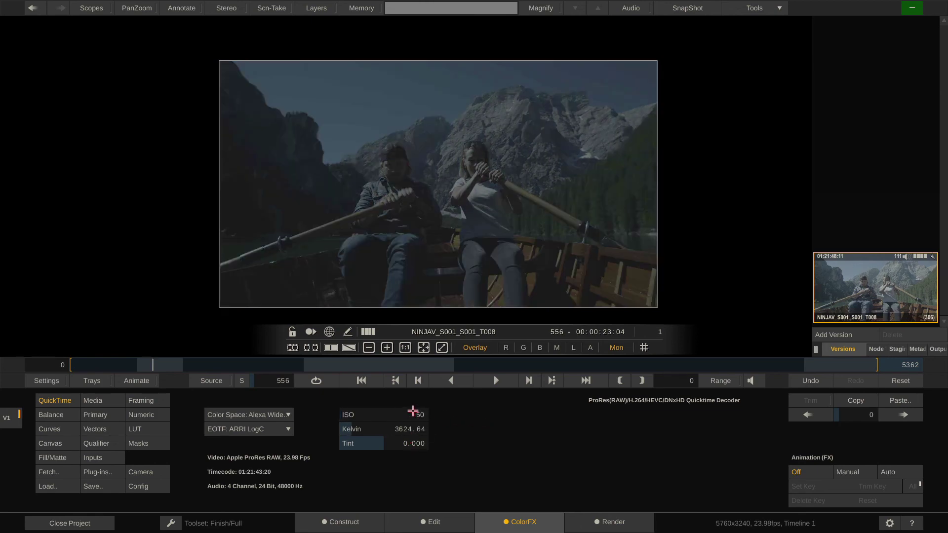
left_click(893, 384)
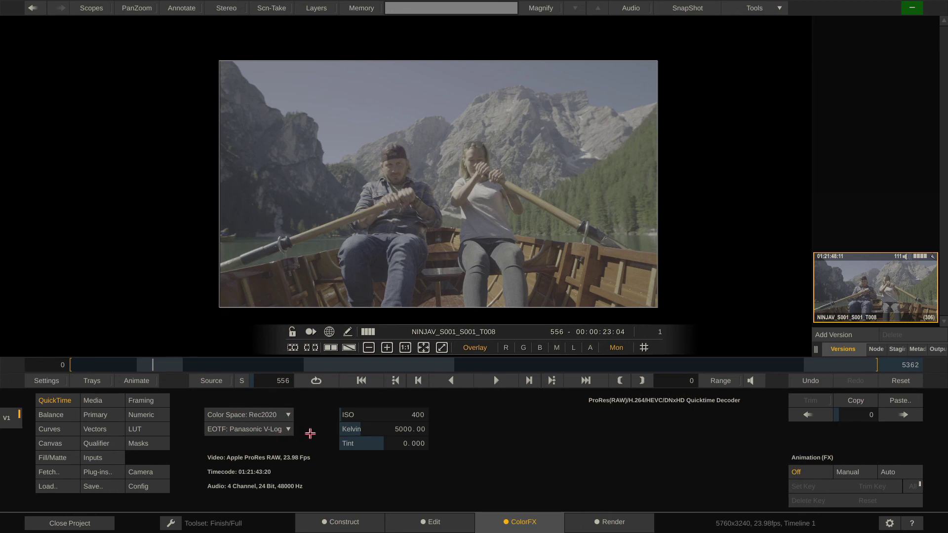
Review the decode settings of clips T007 and T009, then return to the Construct storyboard
left_click(106, 365)
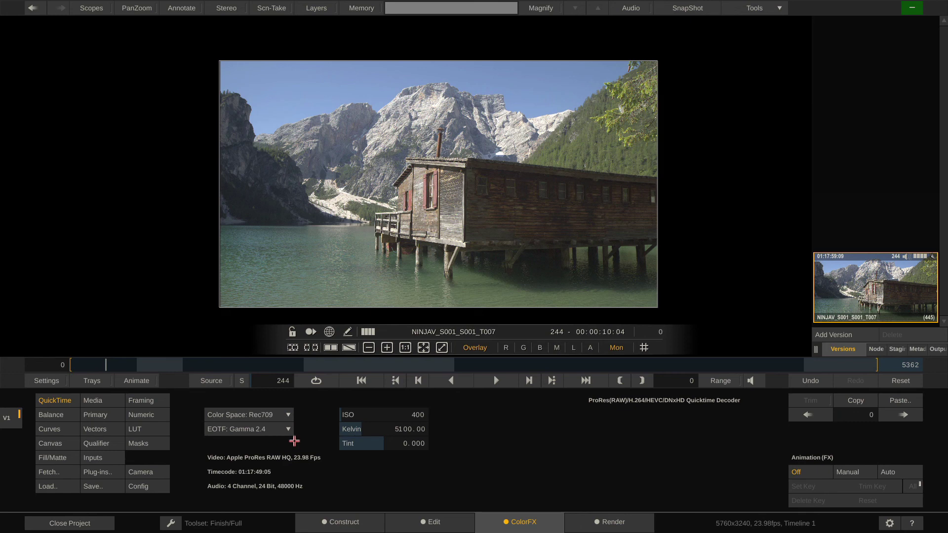
left_click(243, 364)
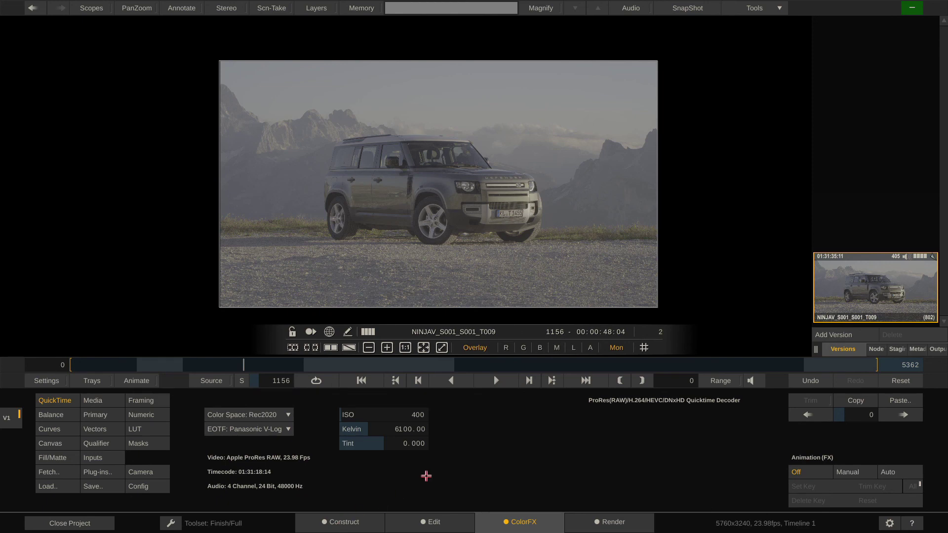
left_click(335, 522)
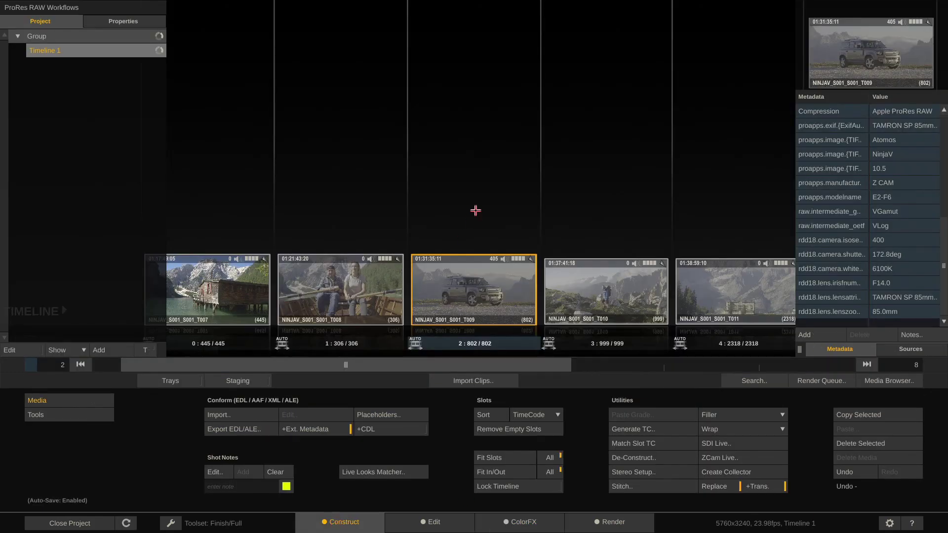
Select all six timeline clips with Ctrl+A and open them in the Media Browser
key("ctrl+a")
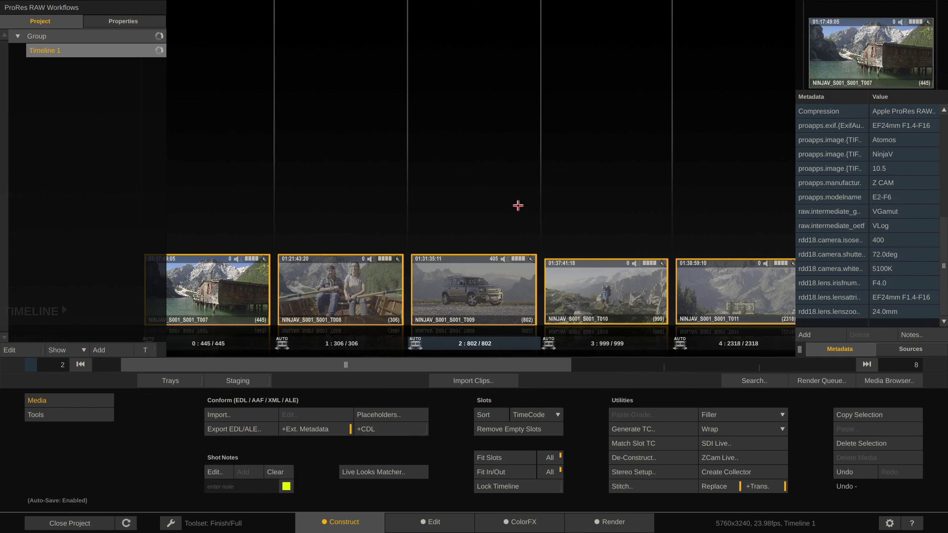
left_click(891, 380)
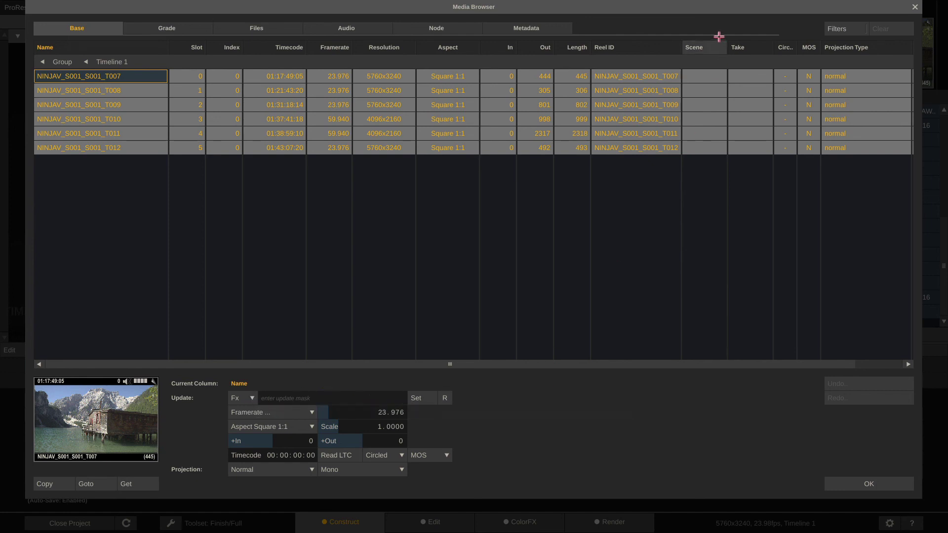
List each clip's colour space and EOTF: T007 Rec709 Gamma, the other five Rec2020 Panasonic
left_click(698, 48)
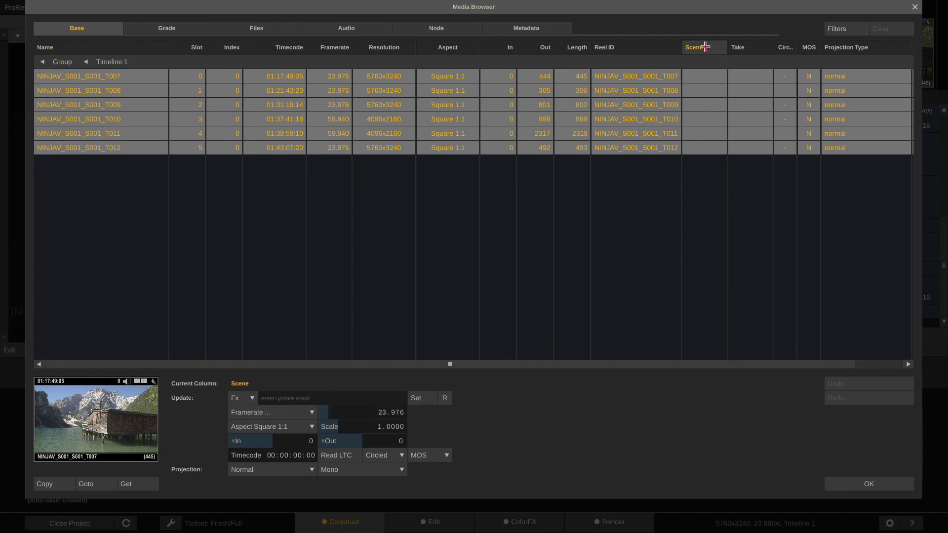
left_click(246, 398)
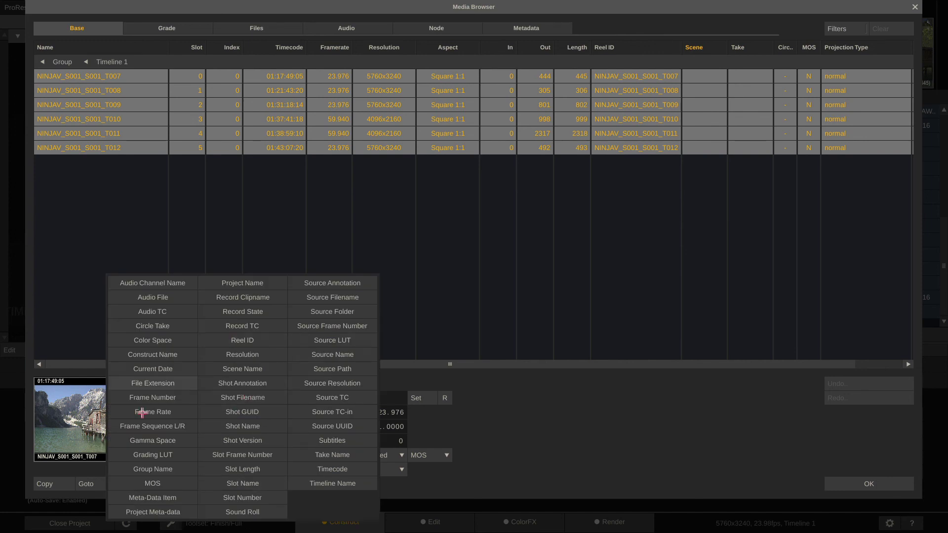
left_click(490, 400)
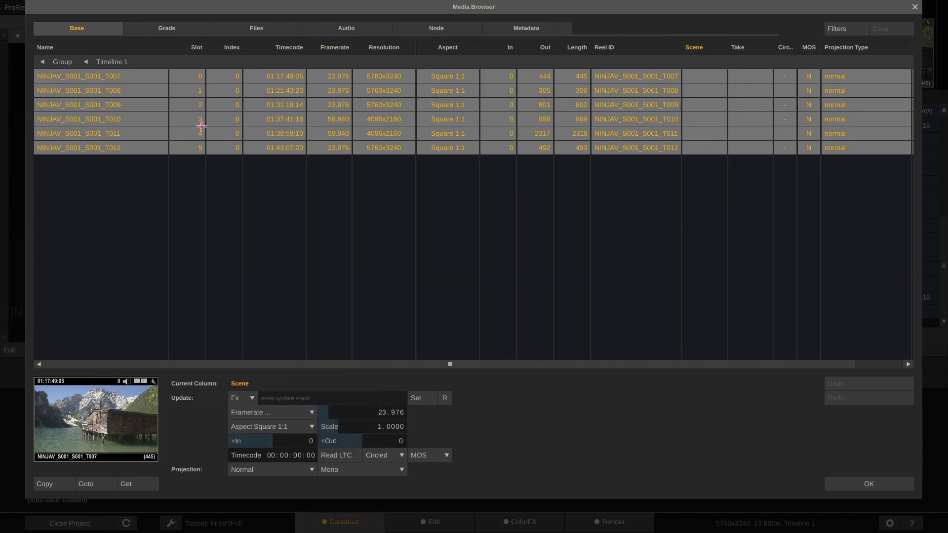
left_click(183, 28)
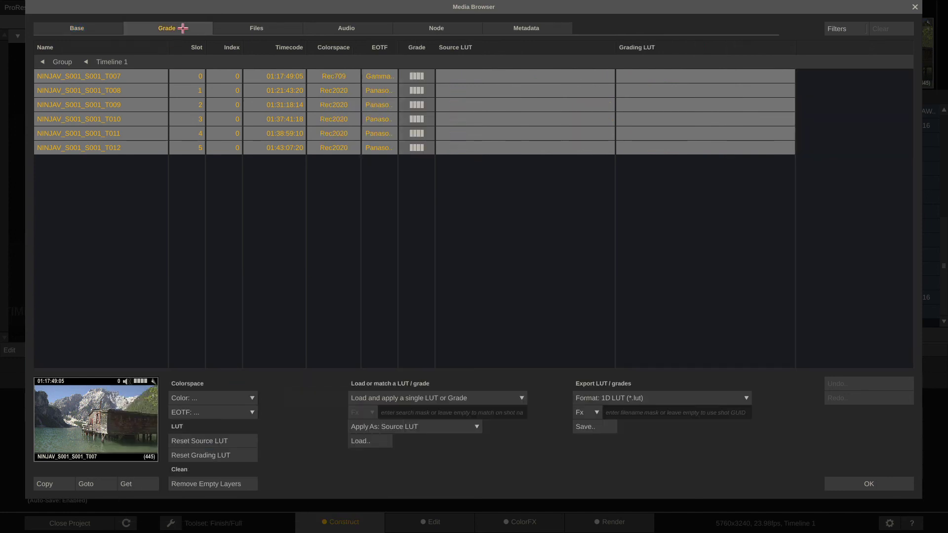
Show the Media Browser's Node page with the clips' decode settings (Rec709, Gamma 2.4, ISO 400, 5100K)
left_click(435, 28)
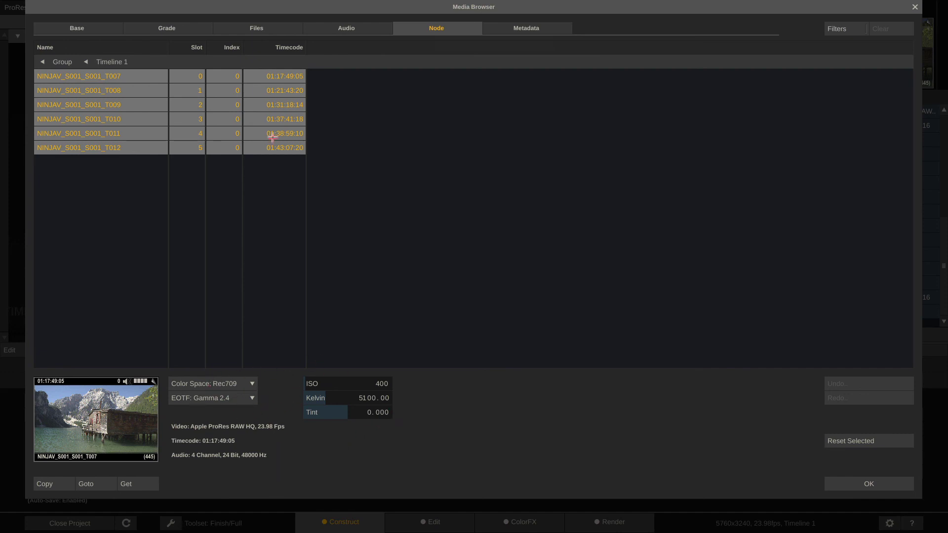
Set Color Space to Panasonic V-Gamut and EOTF to Panasonic V-Log for all six clips, and confirm with OK
left_click(244, 384)
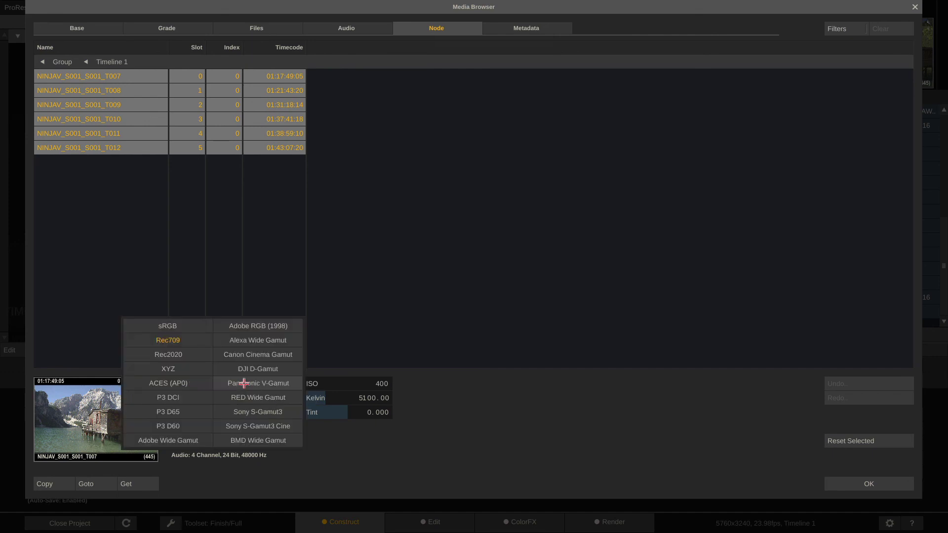
left_click(271, 388)
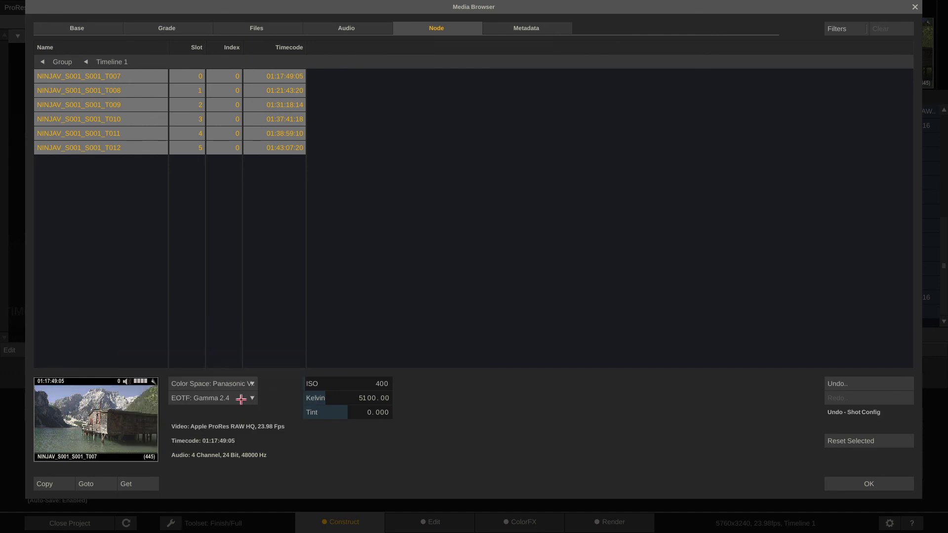
left_click(232, 399)
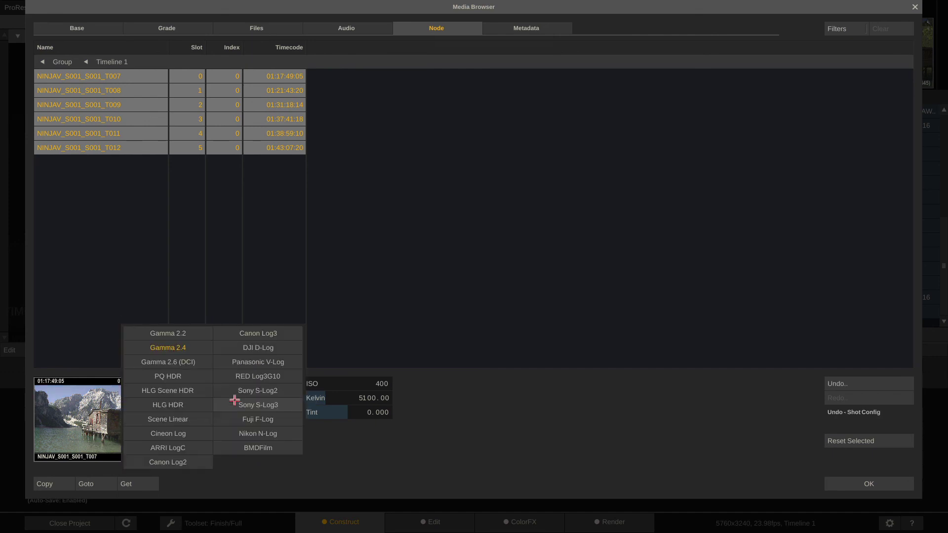
left_click(275, 362)
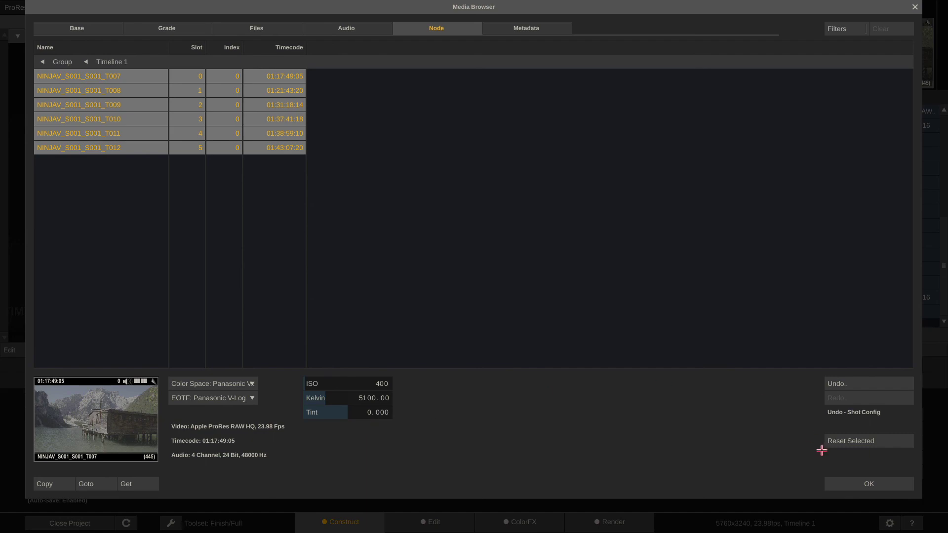
left_click(863, 484)
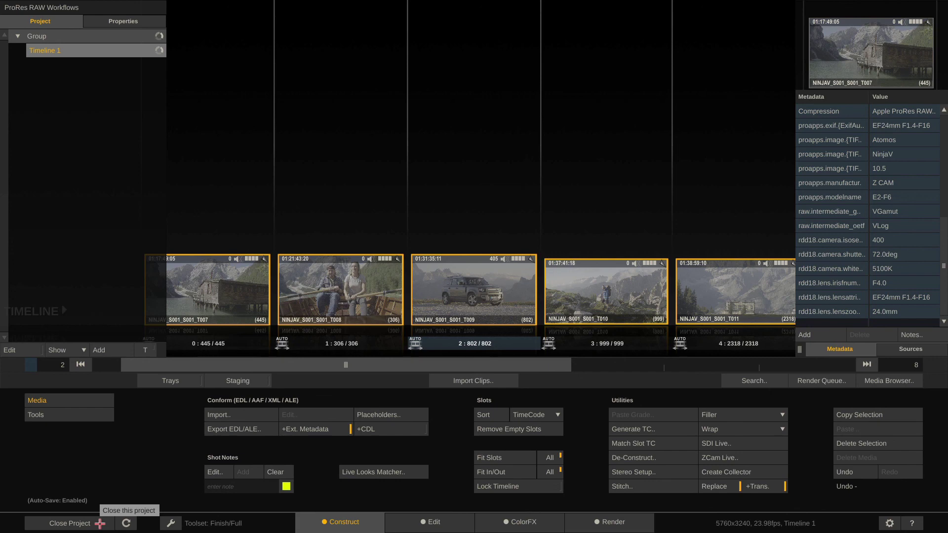
Close the ProRes RAW Workflows project and confirm
left_click(99, 524)
left_click(99, 523)
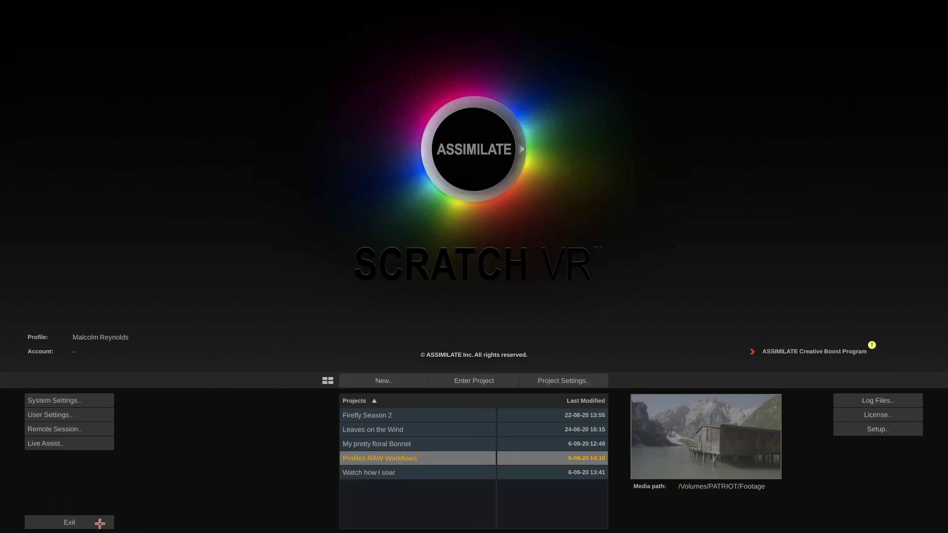